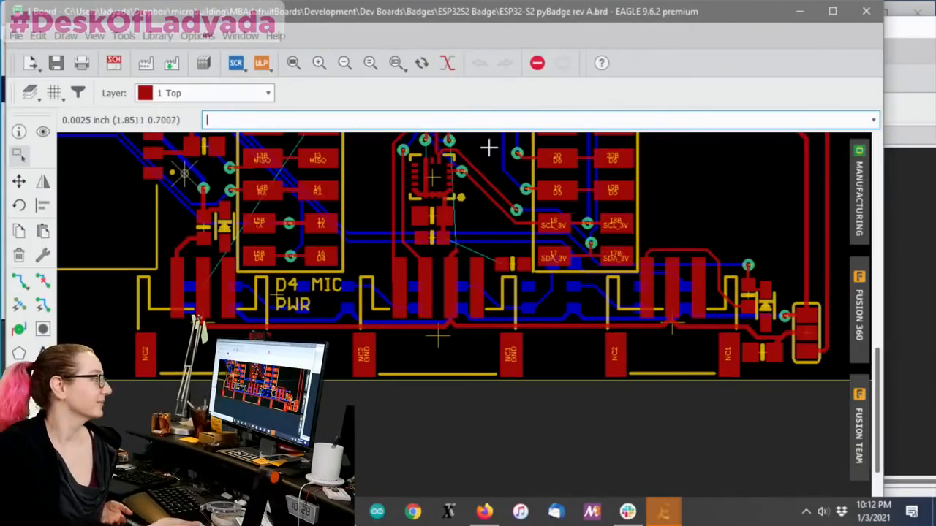
scroll(487, 146, down, 1)
scroll(512, 183, down, 1)
scroll(578, 225, up, 1)
Step: Switch windows away and back to the Digi-Key search for JST PH parts
key(alt+Tab)
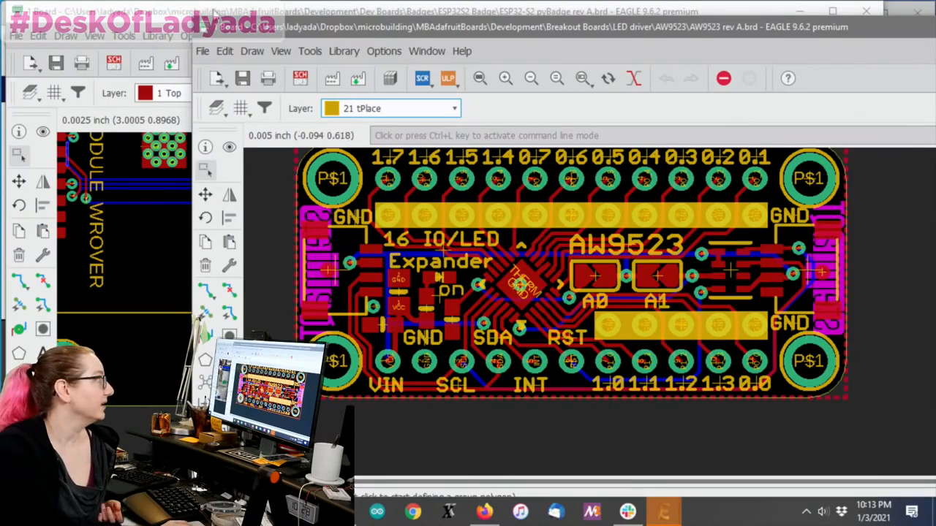
key(alt+Tab)
scroll(607, 292, down, 1)
scroll(658, 296, down, 1)
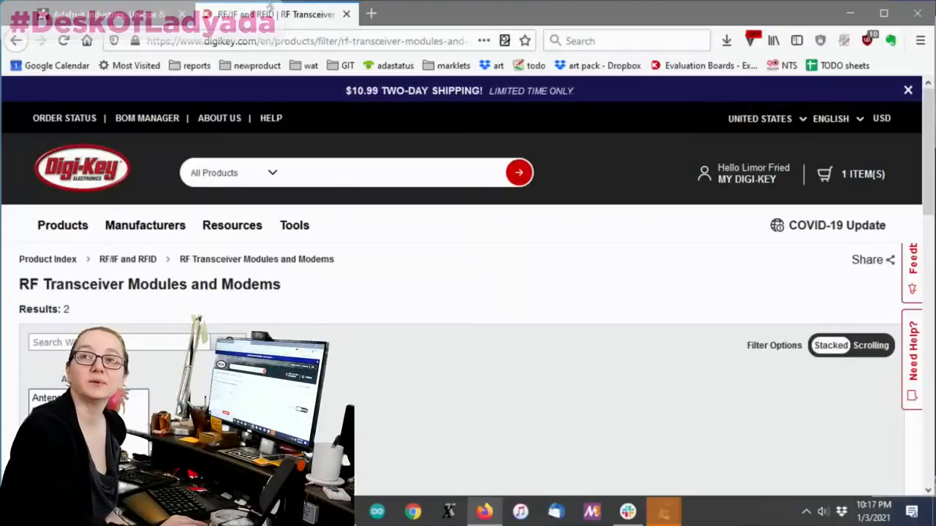
scroll(417, 236, down, 2)
scroll(421, 241, down, 2)
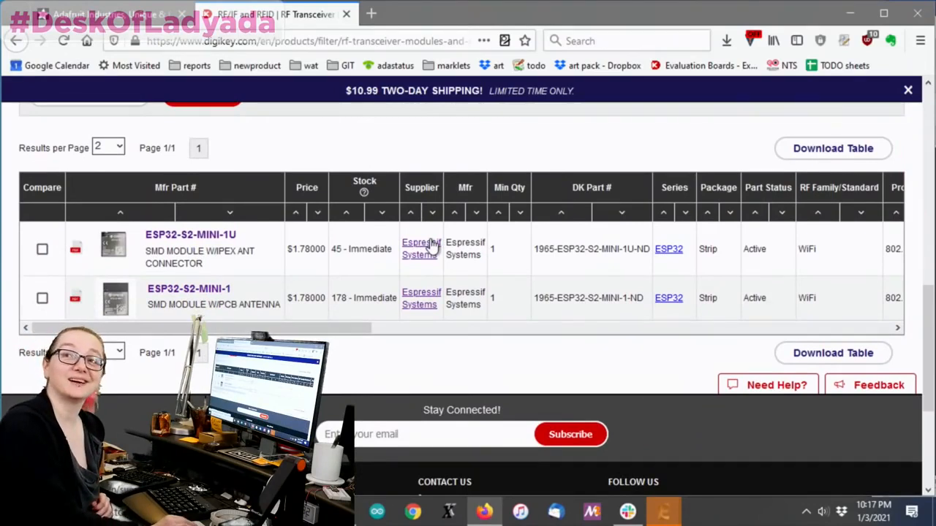
scroll(409, 267, up, 3)
scroll(365, 220, up, 3)
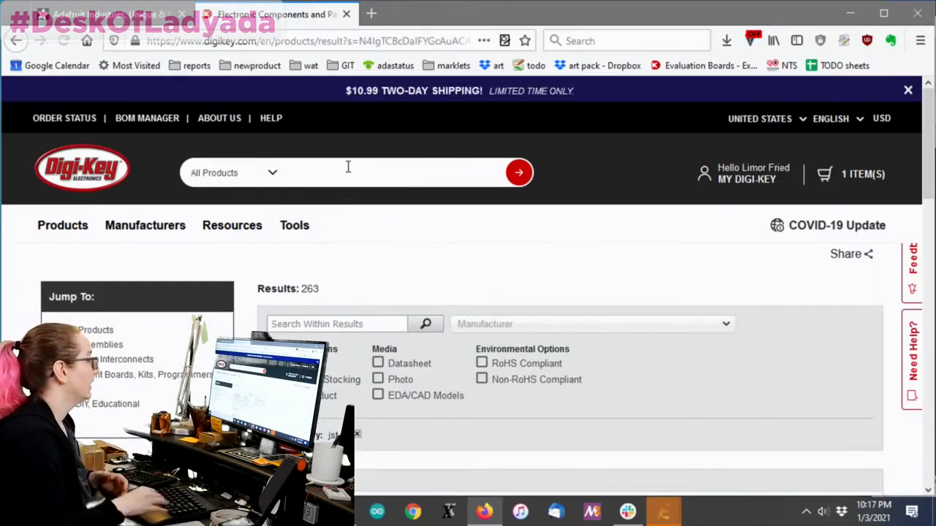
scroll(472, 247, down, 4)
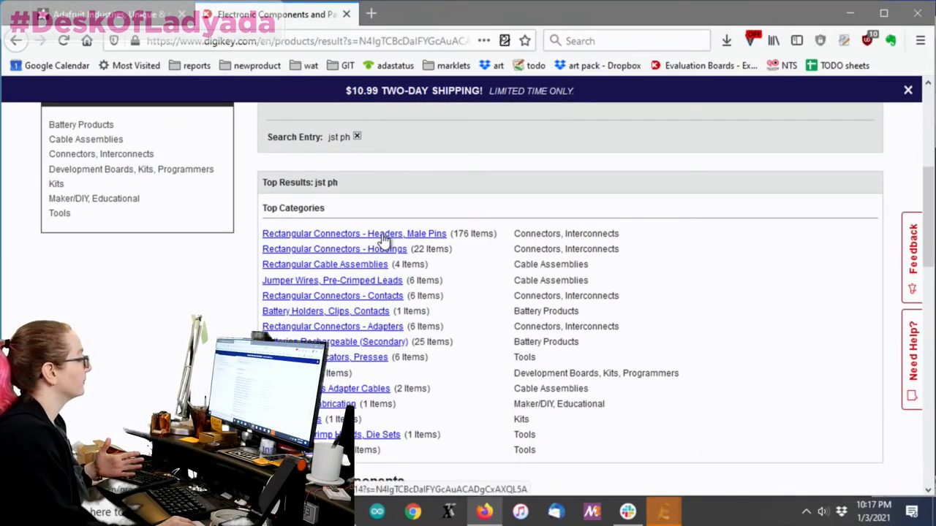
scroll(419, 214, up, 5)
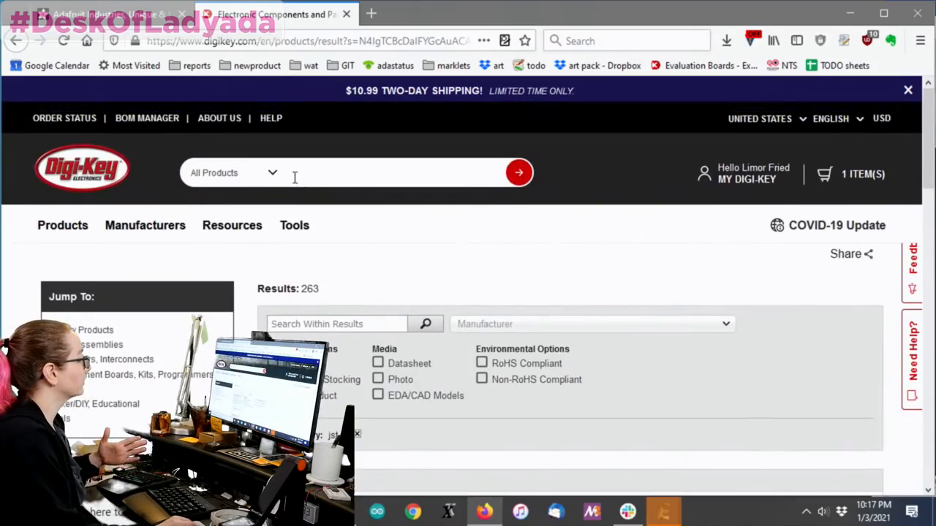
scroll(409, 251, down, 3)
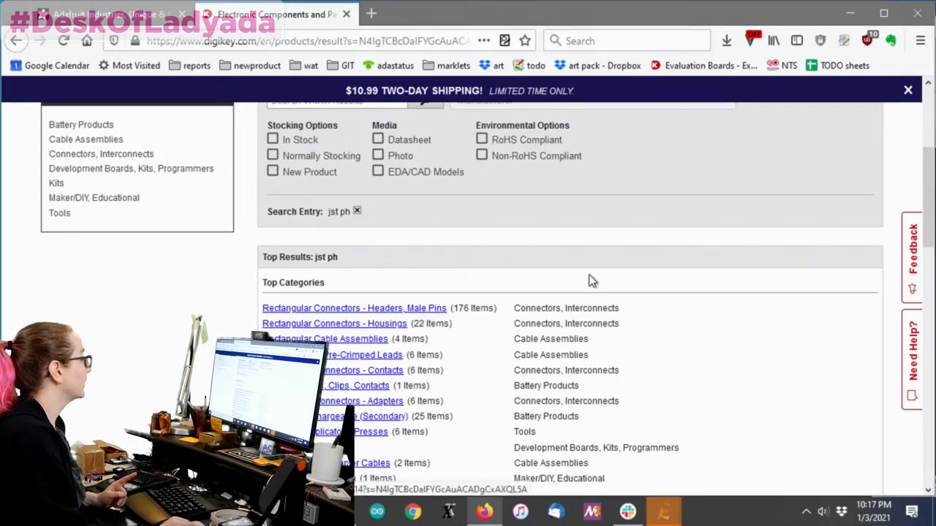
scroll(614, 275, down, 2)
scroll(615, 272, down, 4)
scroll(614, 275, down, 2)
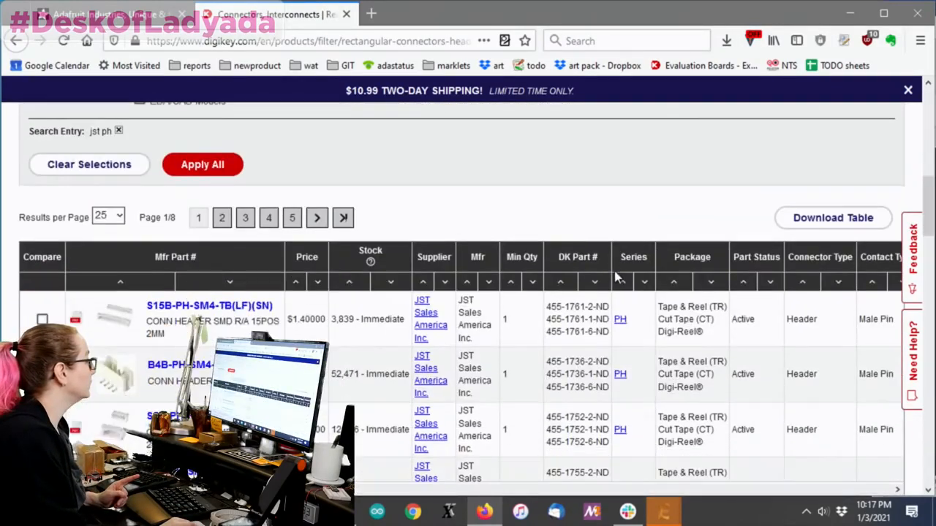
scroll(614, 278, down, 1)
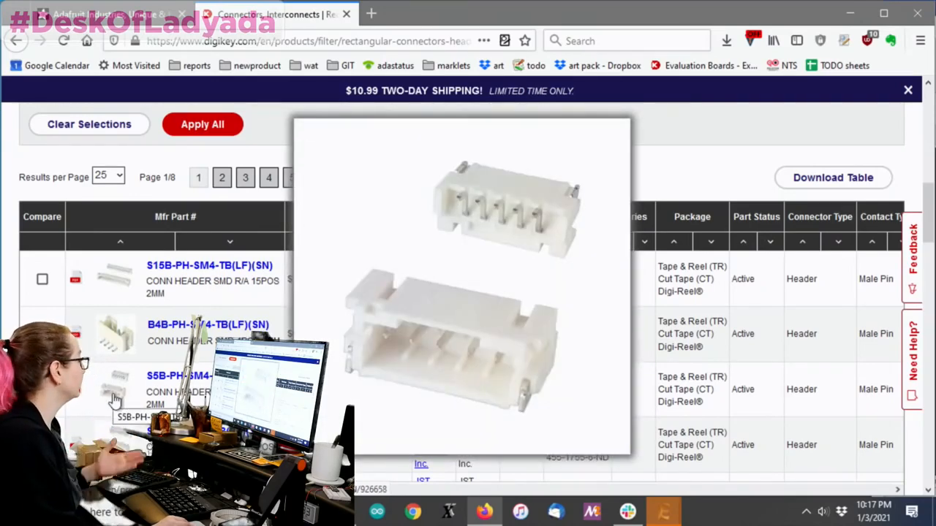
scroll(117, 239, down, 3)
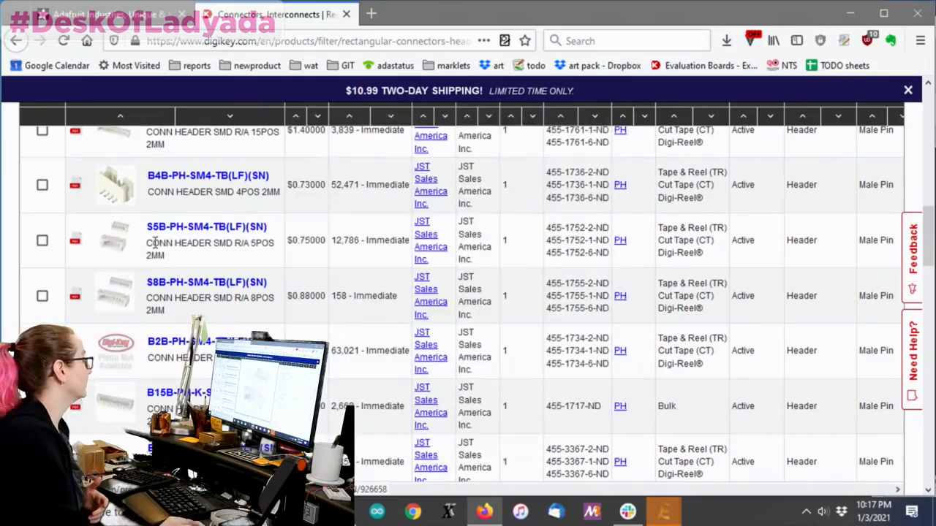
scroll(120, 292, up, 2)
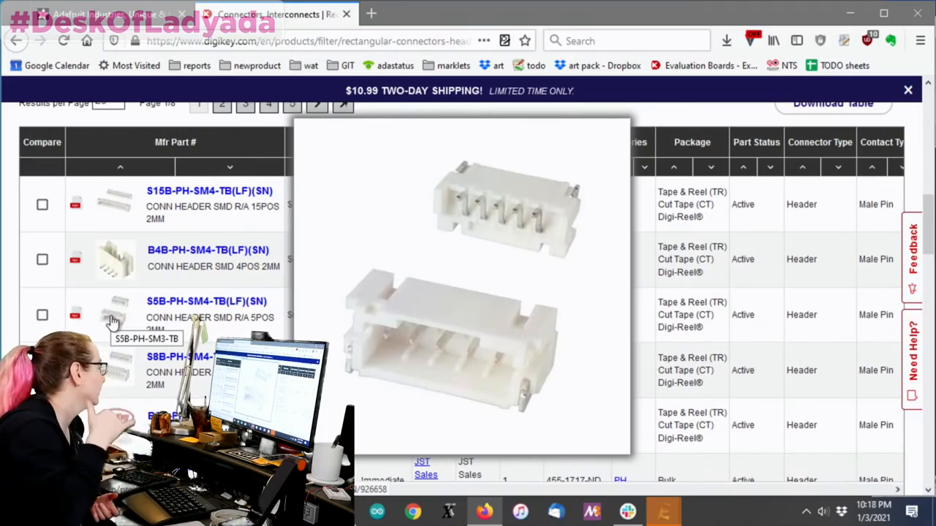
scroll(293, 292, up, 3)
scroll(645, 300, up, 3)
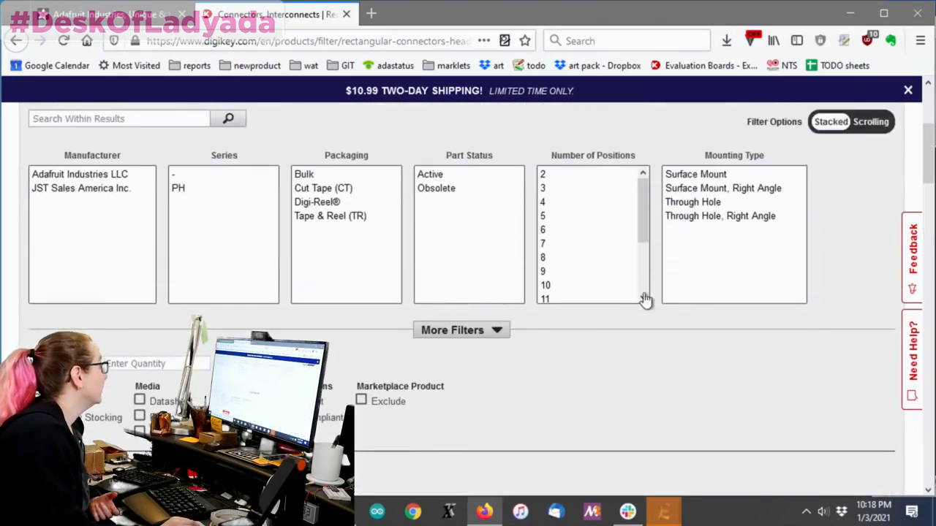
Step: Filter the PH header results to Active parts with 2, 3 and 4 positions
click(468, 175)
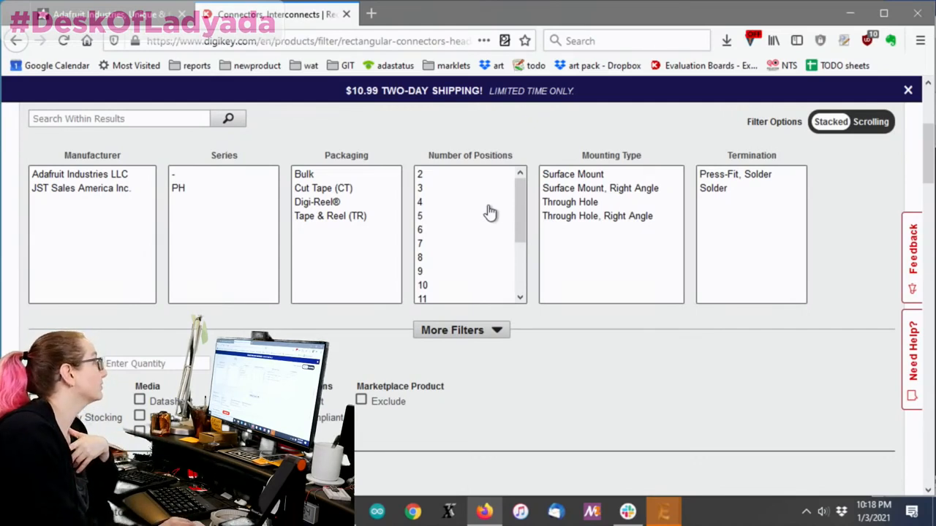
drag(434, 179, 436, 205)
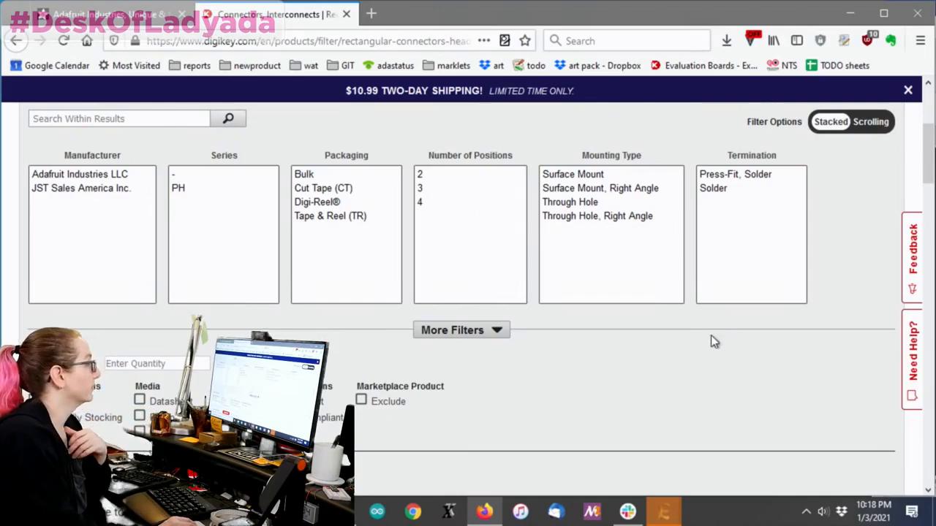
scroll(714, 342, down, 4)
scroll(731, 347, down, 2)
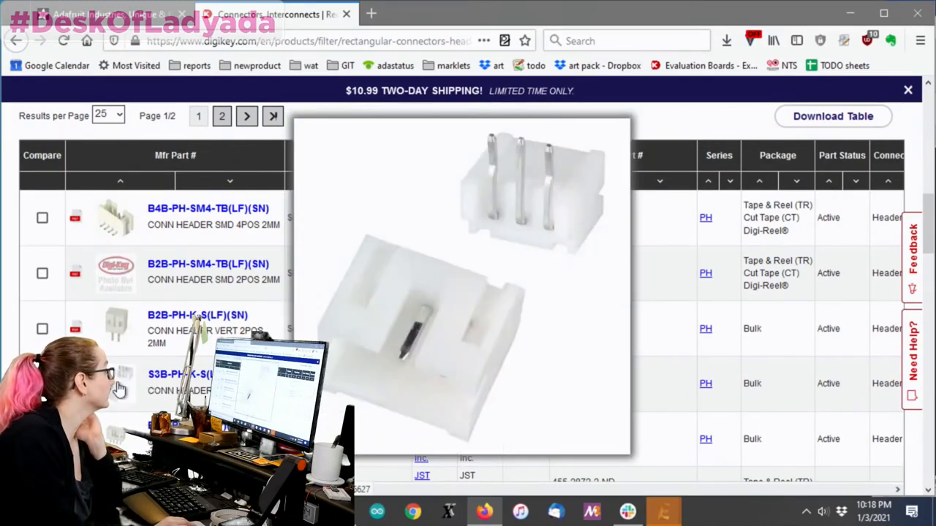
scroll(119, 389, down, 3)
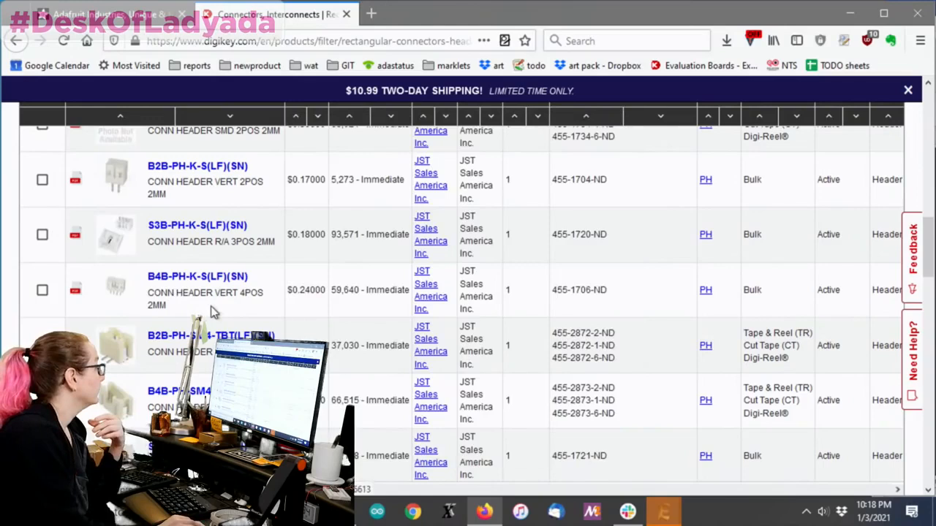
scroll(107, 350, down, 2)
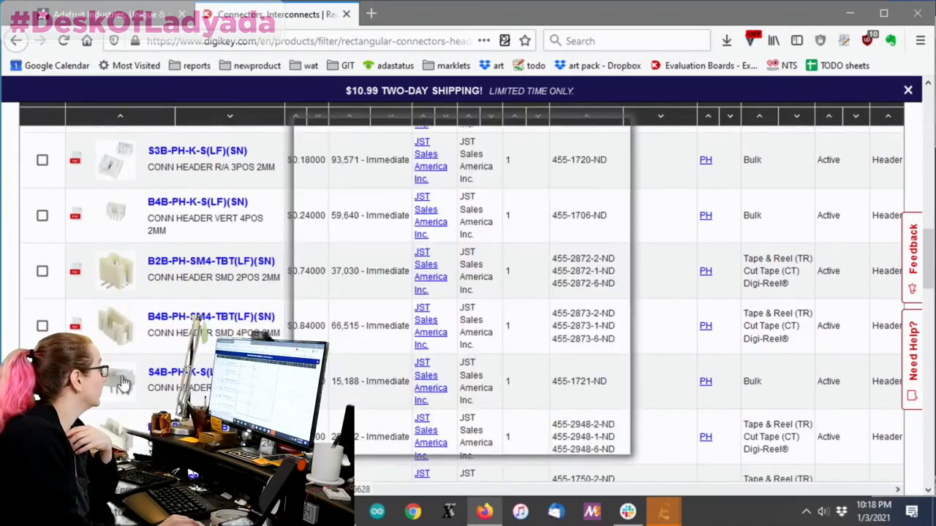
scroll(123, 389, down, 2)
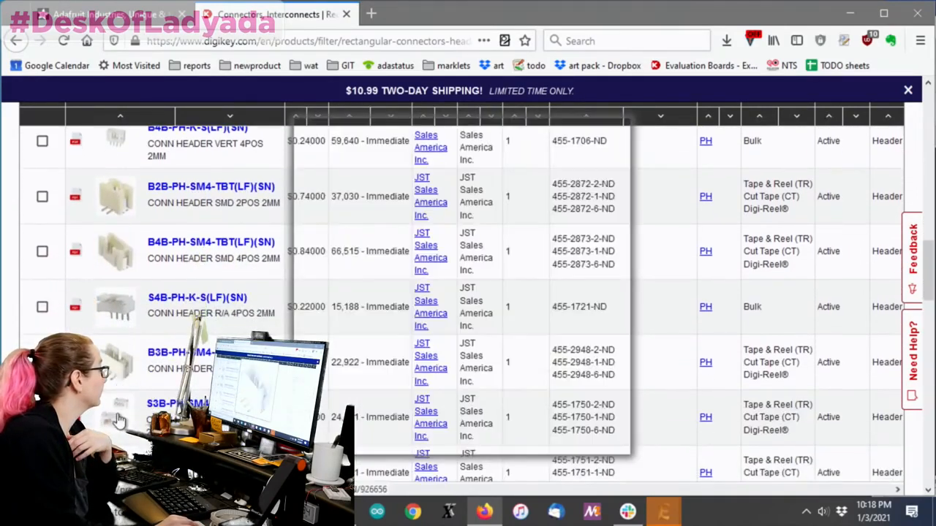
scroll(116, 394, down, 1)
scroll(116, 395, down, 1)
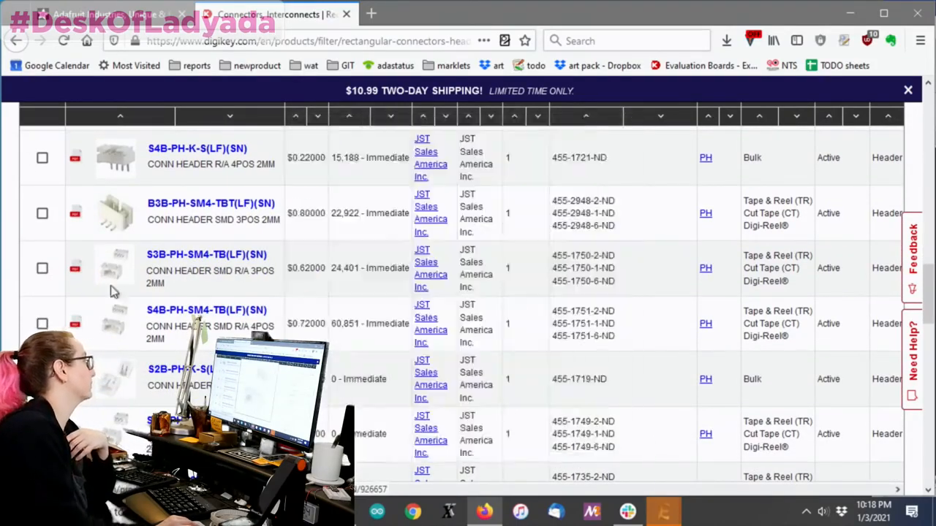
mouse_move(113, 269)
scroll(427, 306, up, 5)
scroll(426, 306, down, 2)
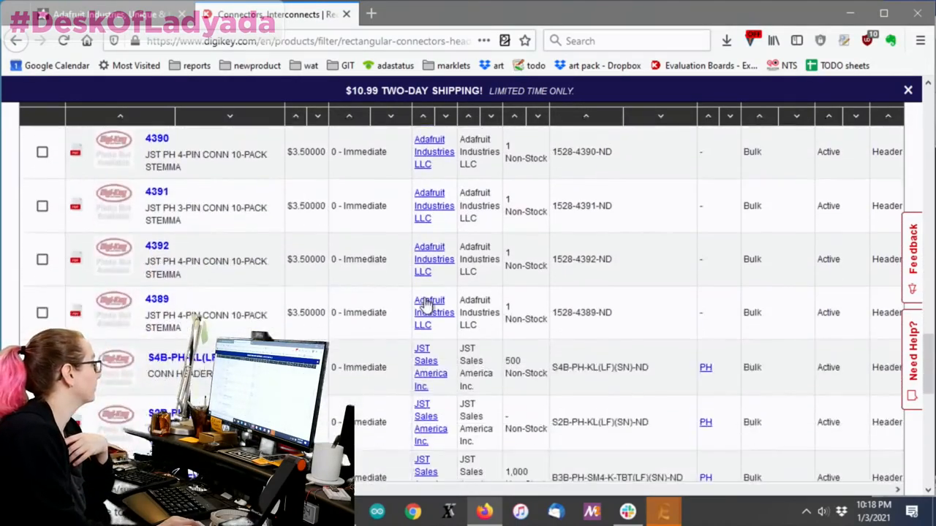
scroll(426, 306, down, 3)
scroll(427, 306, up, 5)
scroll(424, 305, up, 3)
scroll(422, 304, down, 1)
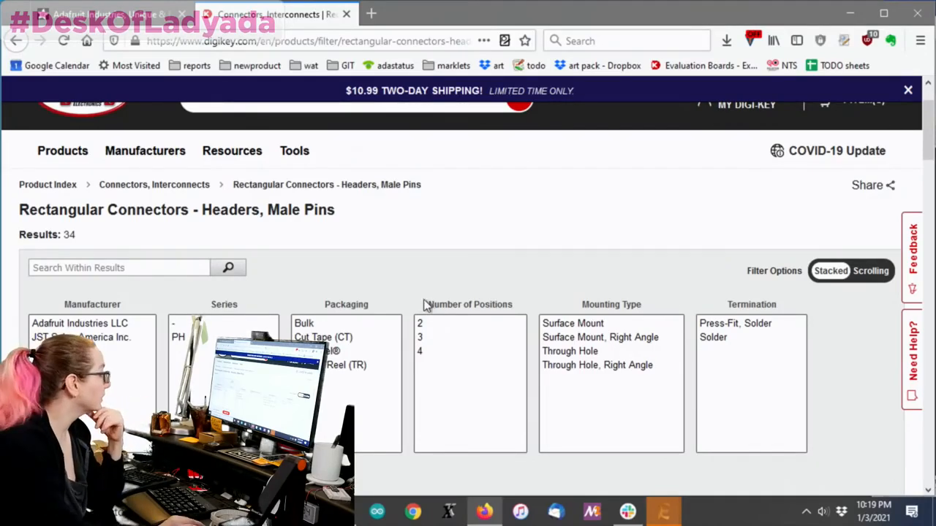
scroll(455, 250, down, 4)
scroll(463, 253, down, 2)
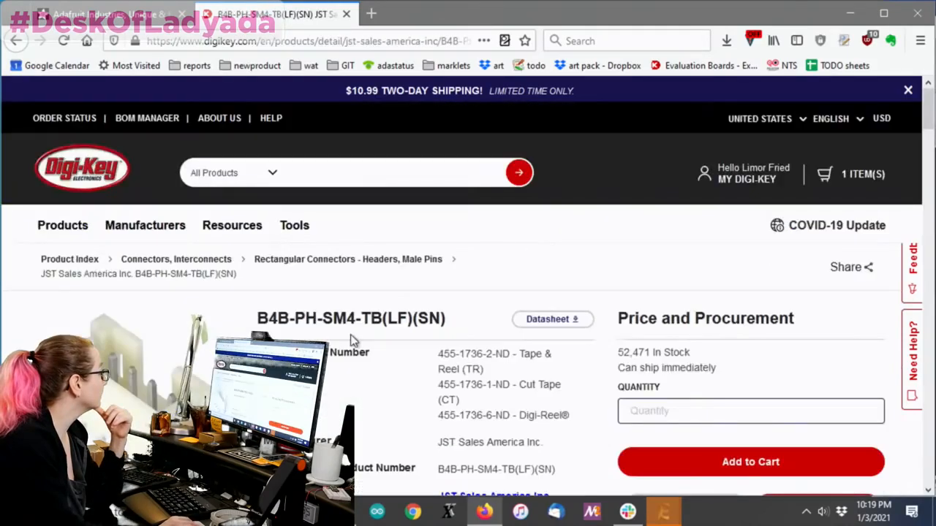
scroll(436, 330, down, 5)
scroll(436, 329, down, 3)
scroll(443, 332, down, 2)
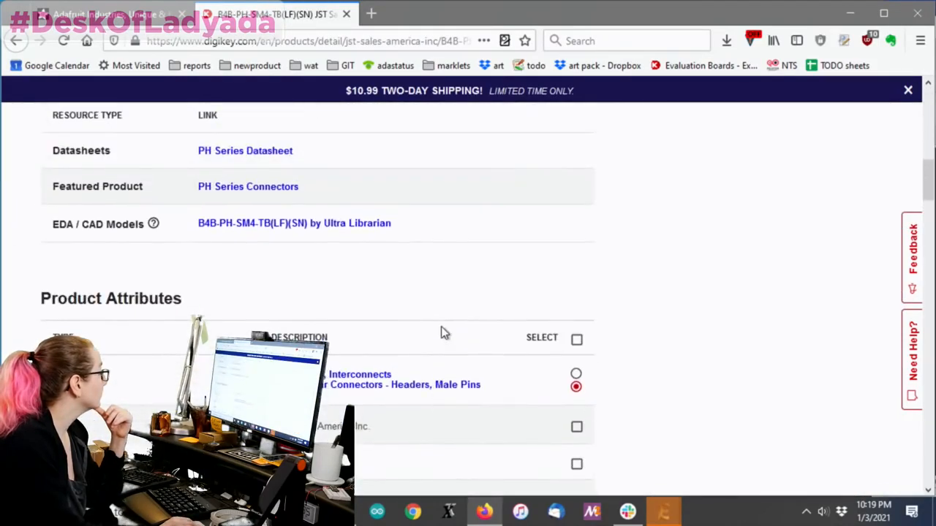
scroll(442, 333, down, 3)
scroll(443, 333, down, 3)
scroll(443, 334, down, 3)
scroll(443, 334, down, 3)
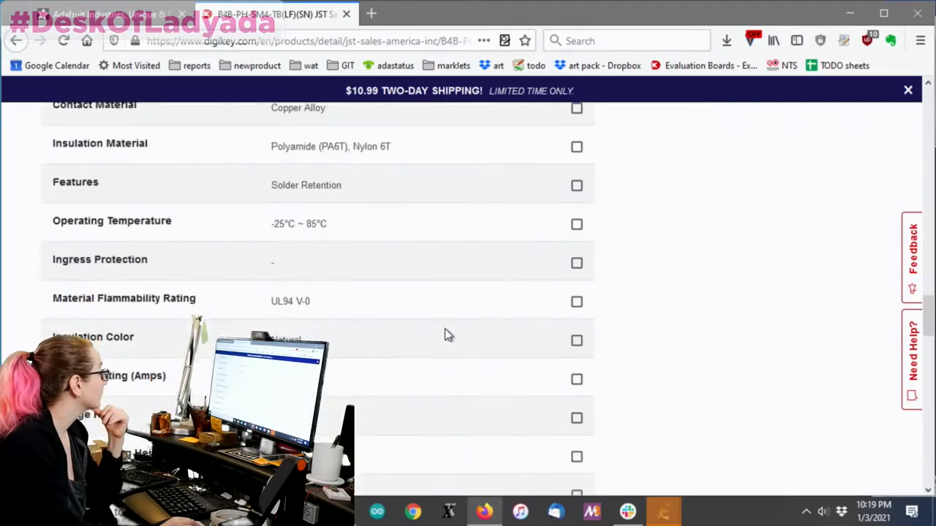
scroll(445, 332, down, 3)
scroll(445, 332, down, 3)
scroll(448, 334, up, 2)
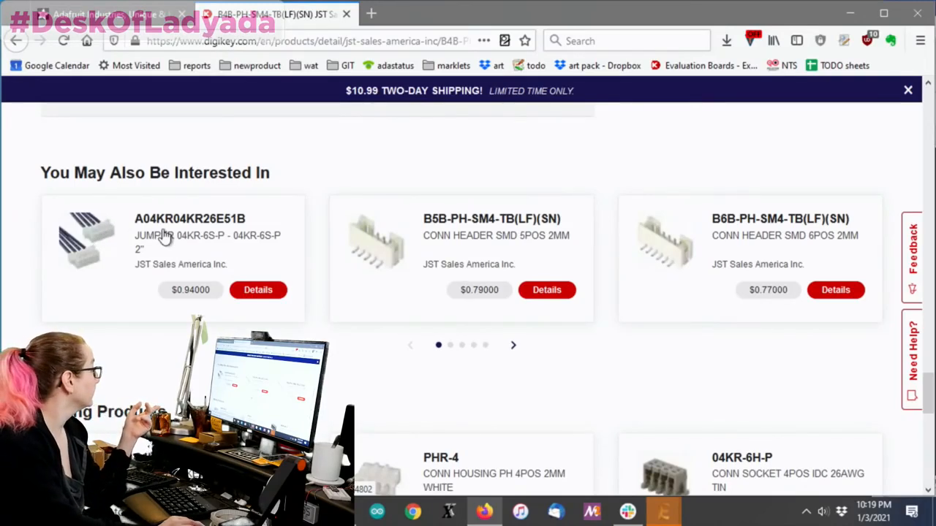
scroll(110, 244, down, 1)
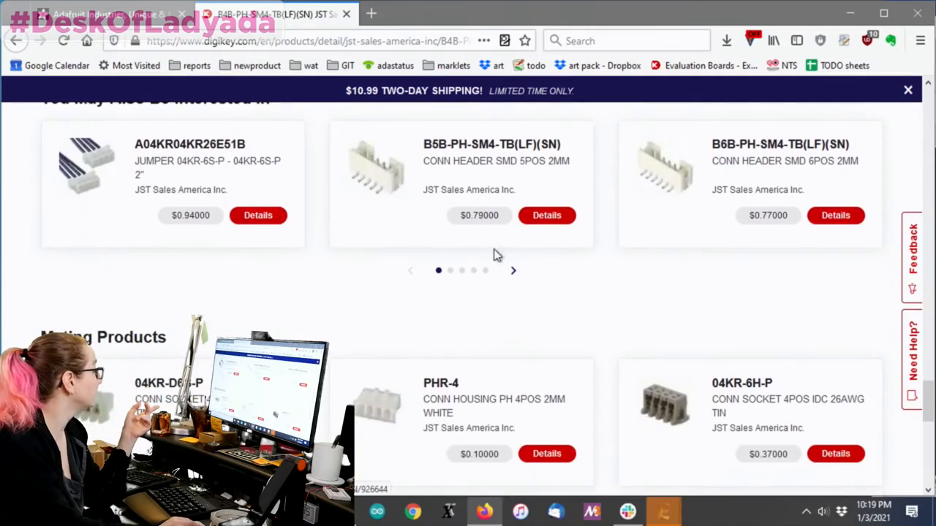
scroll(566, 259, down, 2)
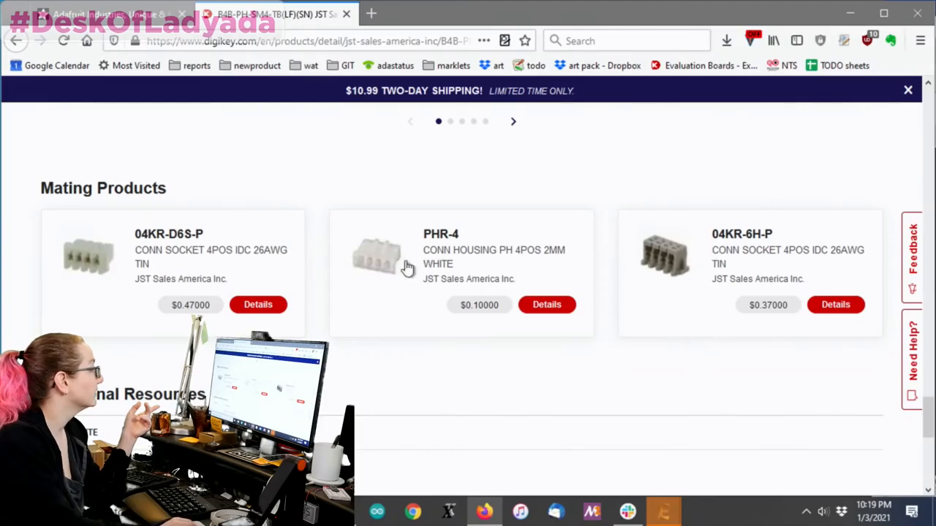
scroll(429, 280, down, 2)
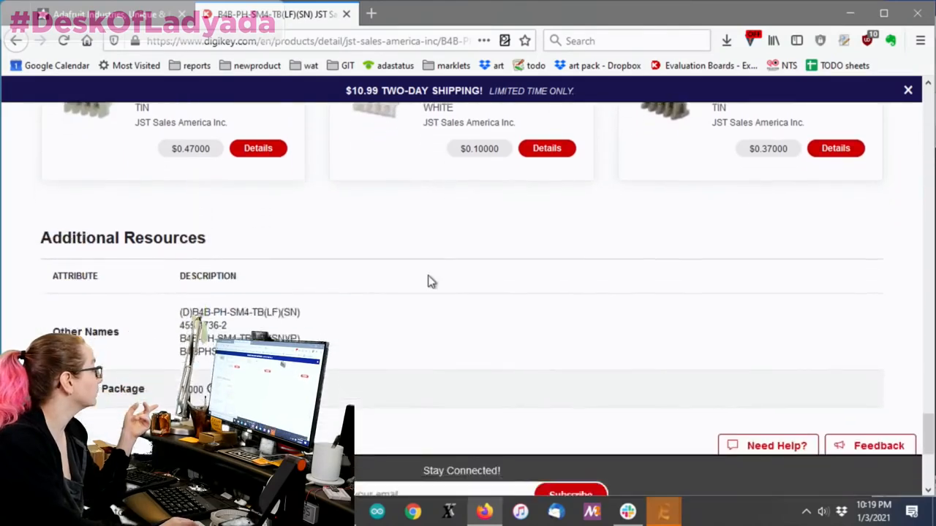
scroll(429, 283, up, 2)
scroll(446, 274, up, 1)
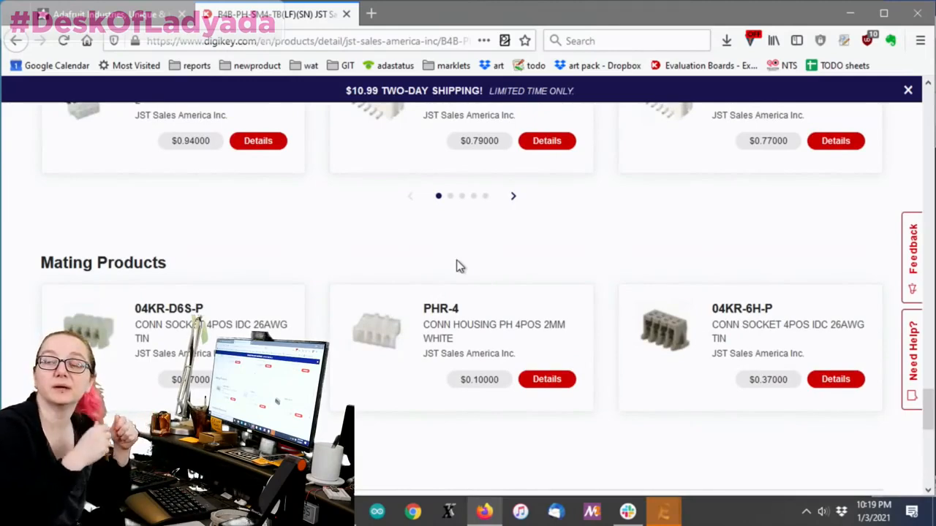
scroll(627, 168, up, 4)
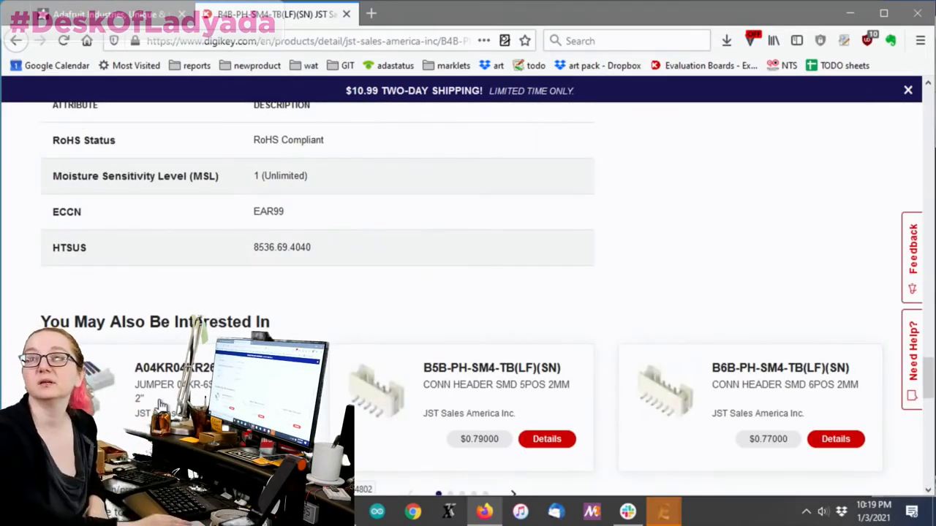
scroll(204, 349, down, 3)
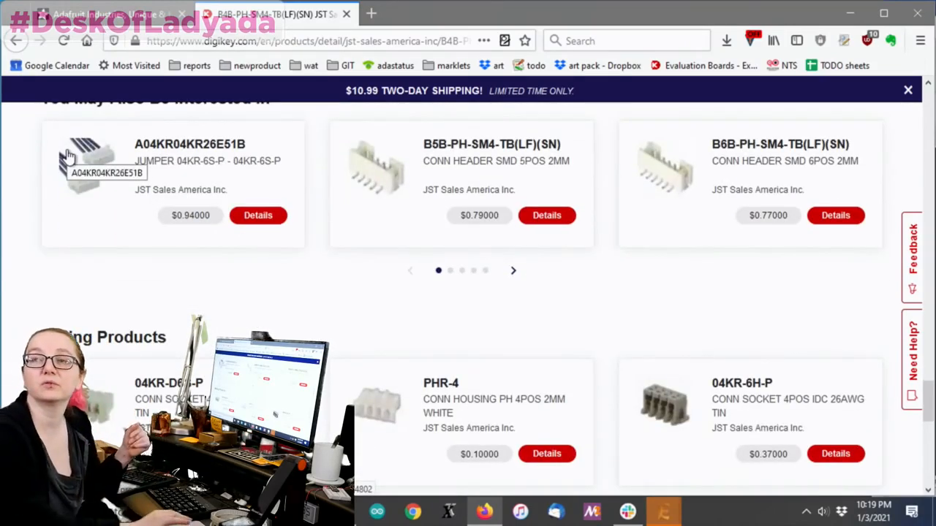
scroll(468, 292, up, 2)
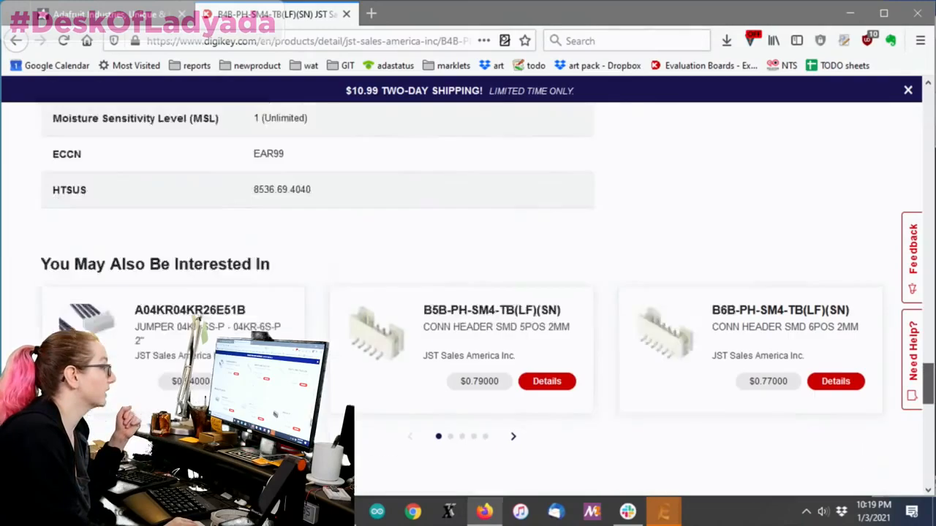
scroll(468, 293, up, 10)
scroll(468, 293, up, 3)
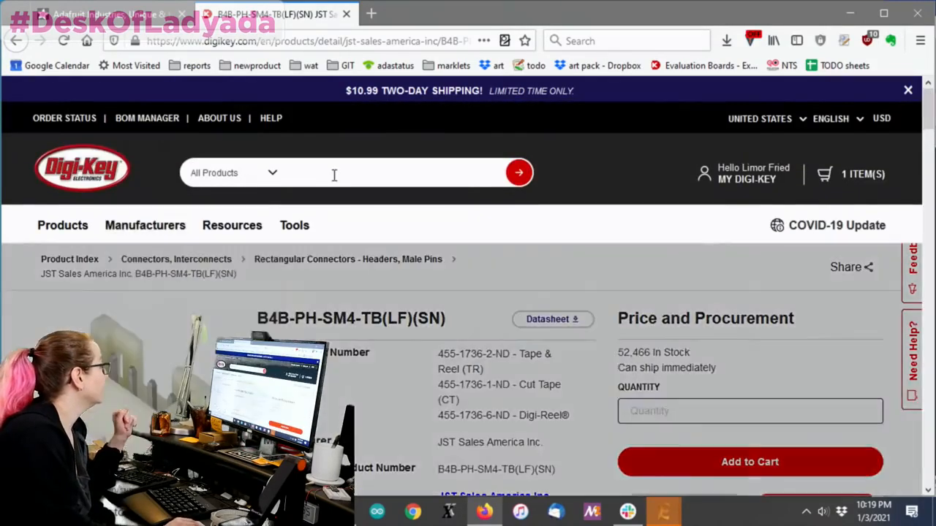
Step: Search 'jst sh', enter the male-pin headers category, filter to active 4-position parts
click(334, 176)
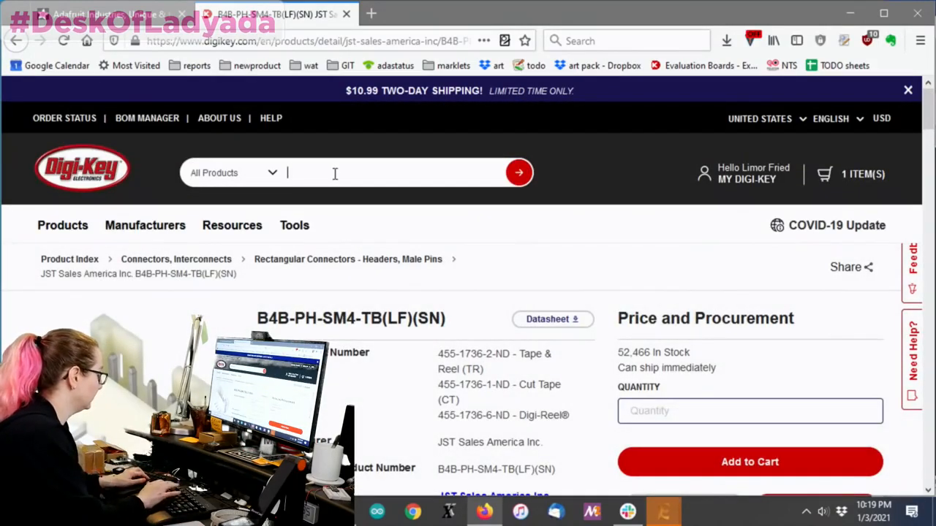
text(jst sh)
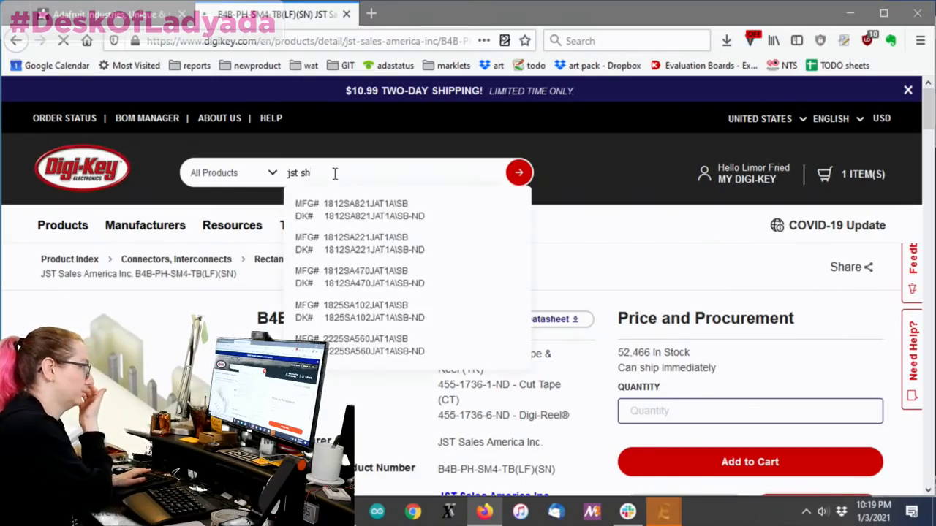
scroll(502, 324, down, 3)
scroll(490, 288, down, 1)
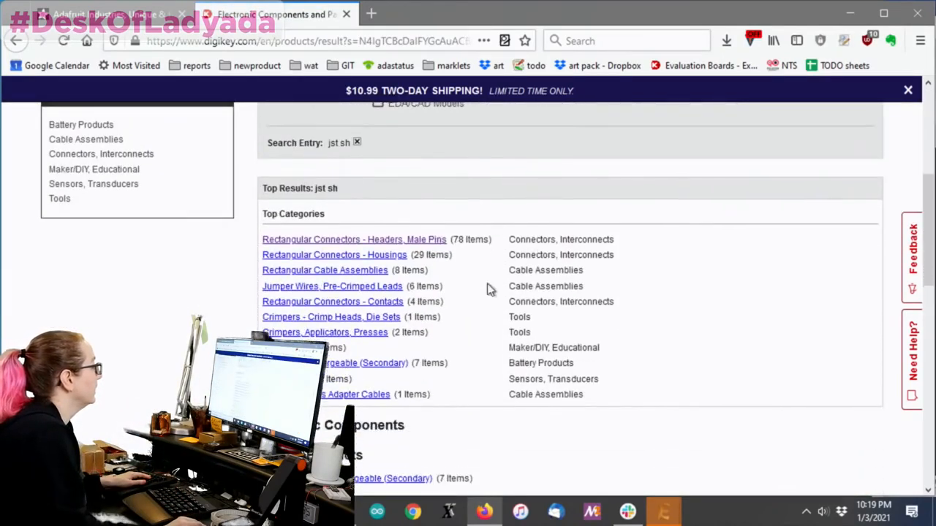
click(430, 235)
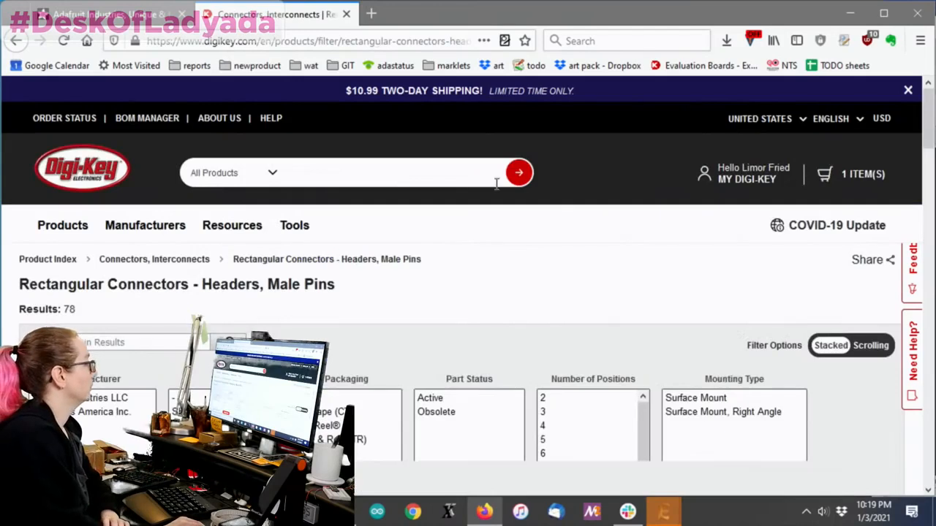
scroll(560, 203, down, 3)
click(568, 204)
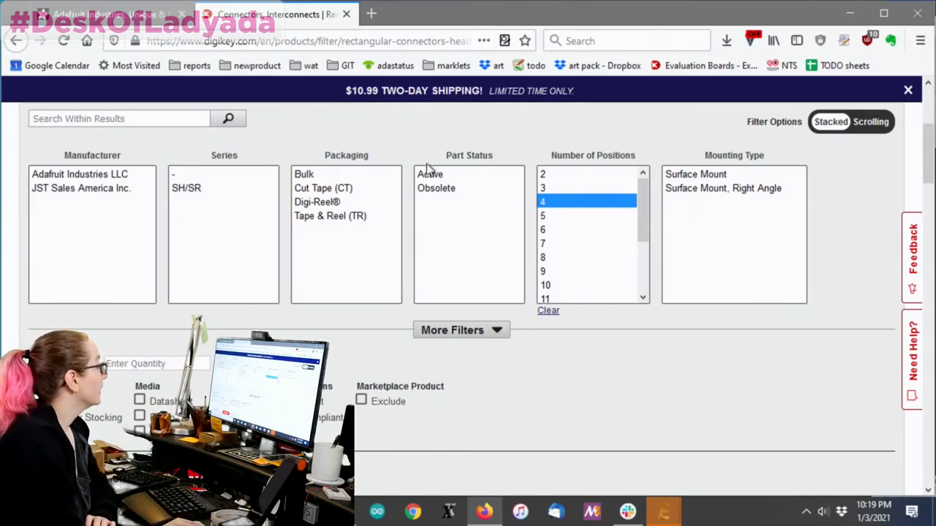
click(472, 177)
scroll(438, 349, down, 2)
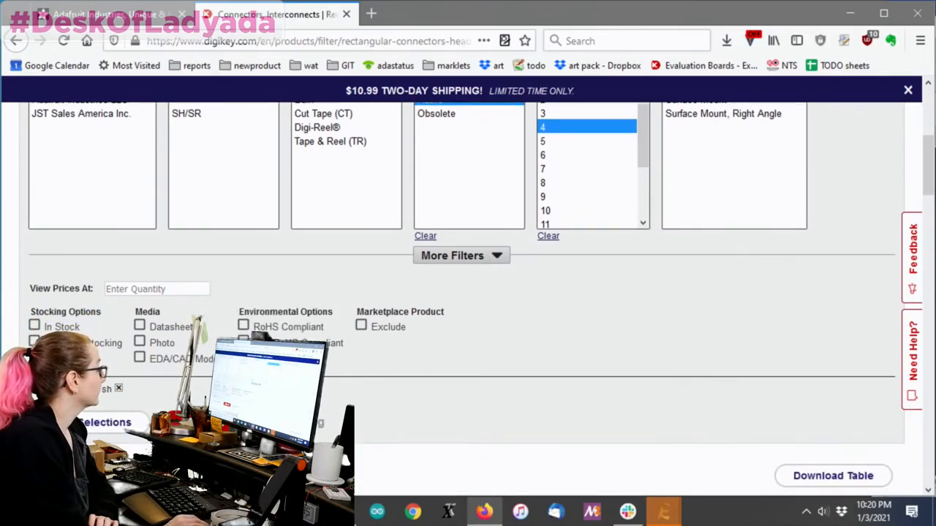
scroll(583, 328, down, 5)
scroll(582, 319, up, 1)
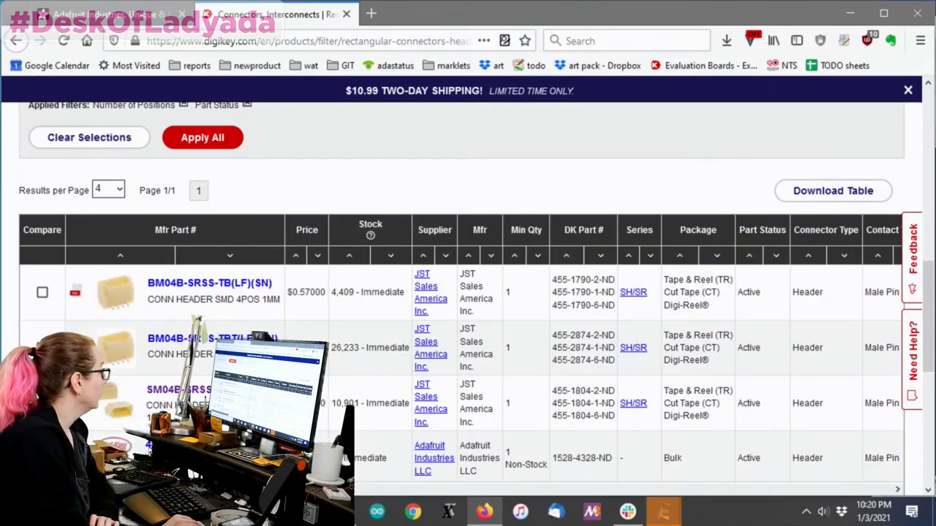
mouse_move(219, 489)
mouse_down()
mouse_move(904, 492)
mouse_move(197, 394)
mouse_up()
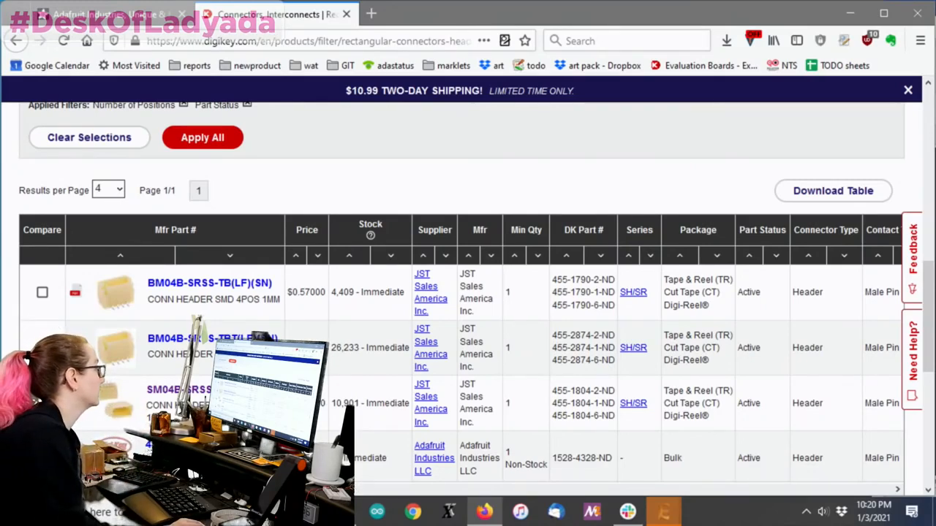
mouse_move(115, 348)
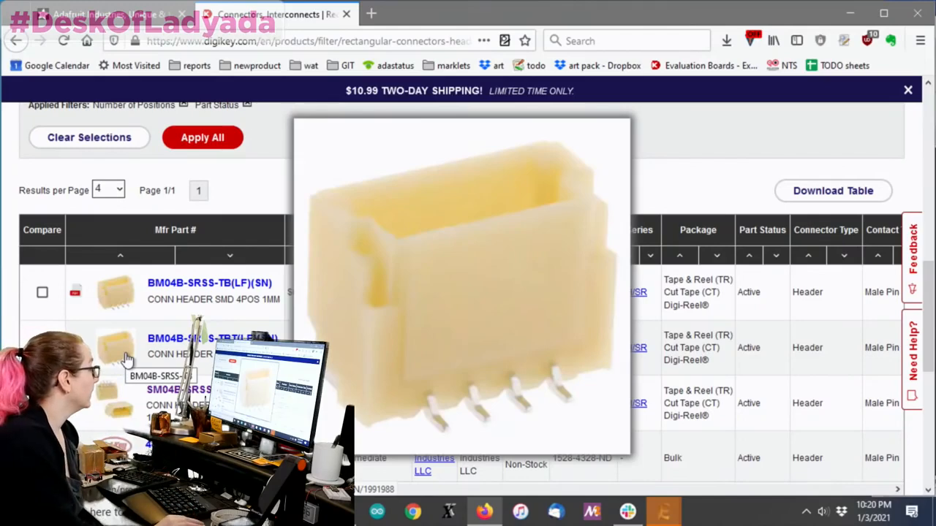
click(126, 358)
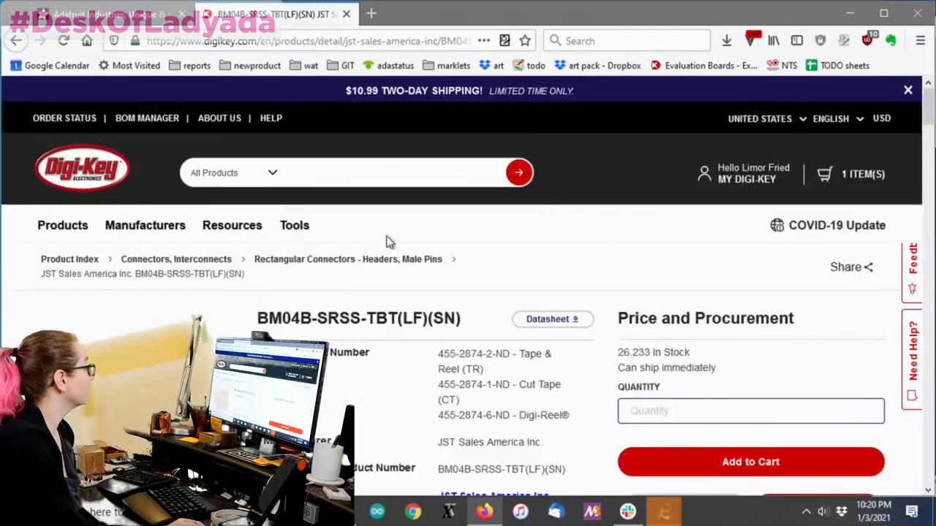
scroll(409, 232, down, 3)
click(110, 313)
click(216, 196)
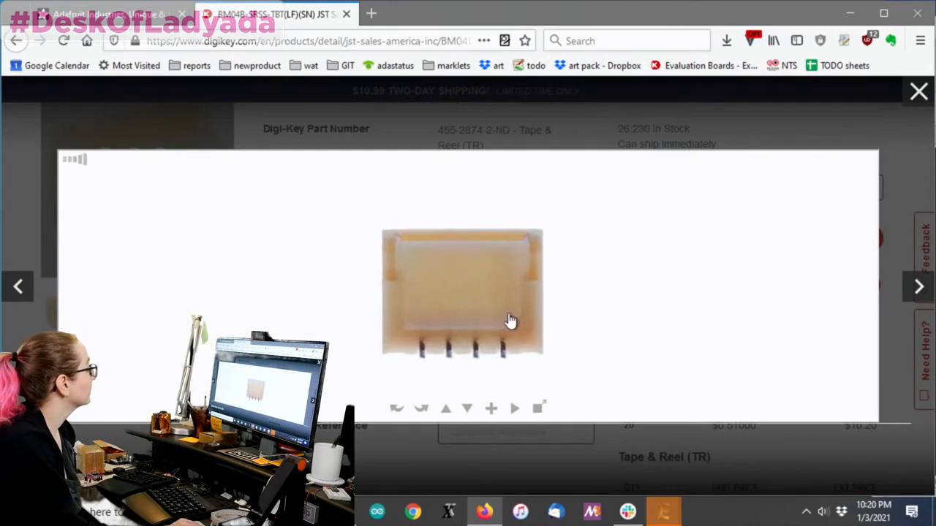
drag(507, 319, 430, 332)
click(423, 407)
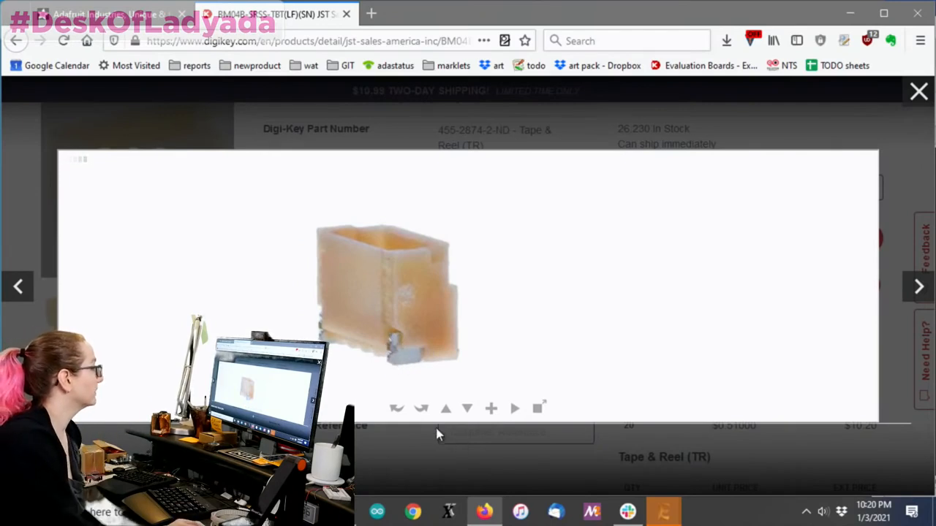
click(397, 413)
click(422, 414)
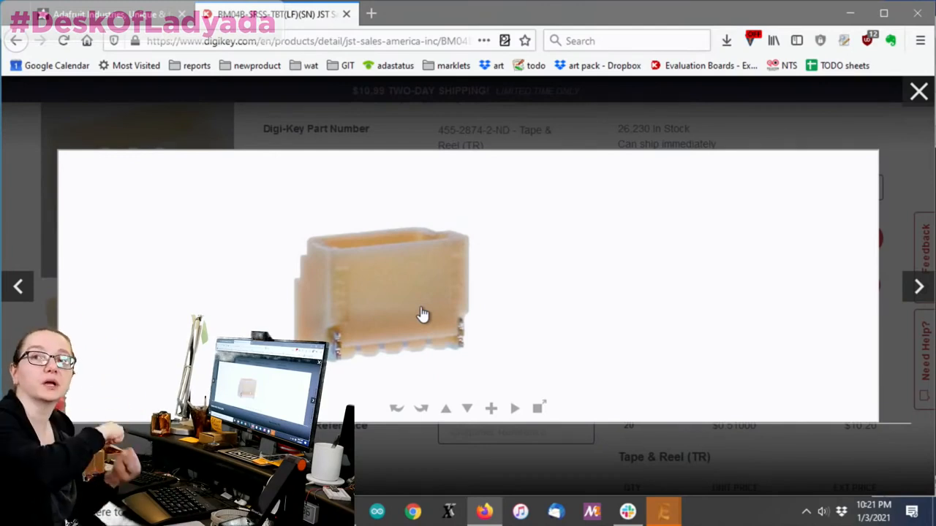
Step: Close the 3D viewer on the BM04B-SRSS-TBT(LF)(SN) product page
click(918, 92)
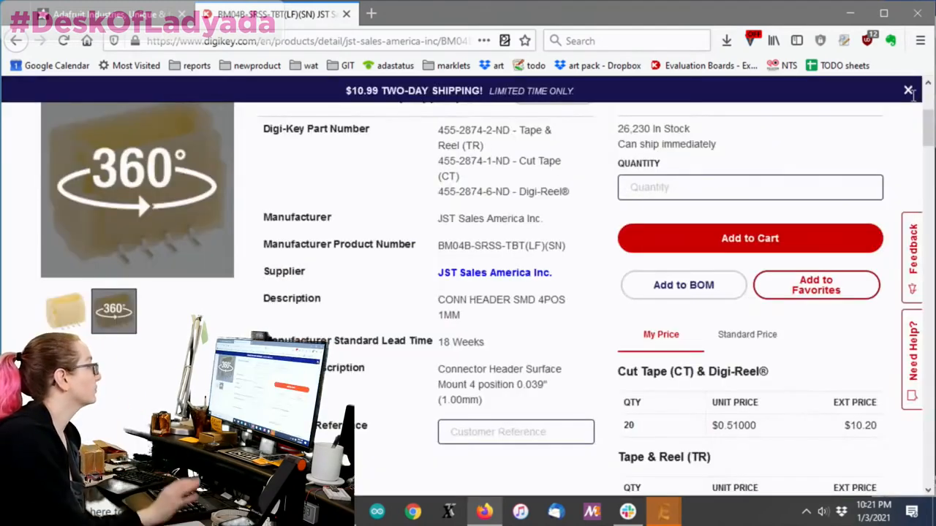
scroll(359, 329, down, 4)
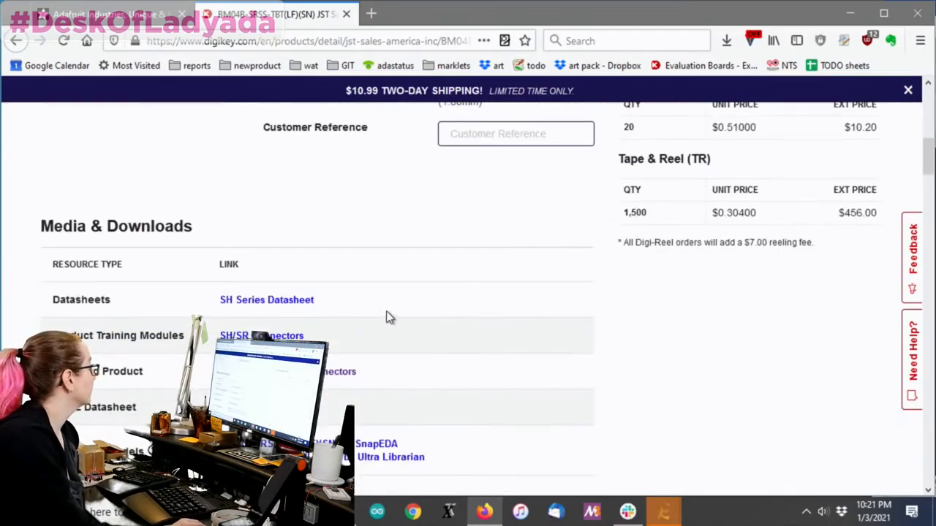
scroll(368, 302, down, 3)
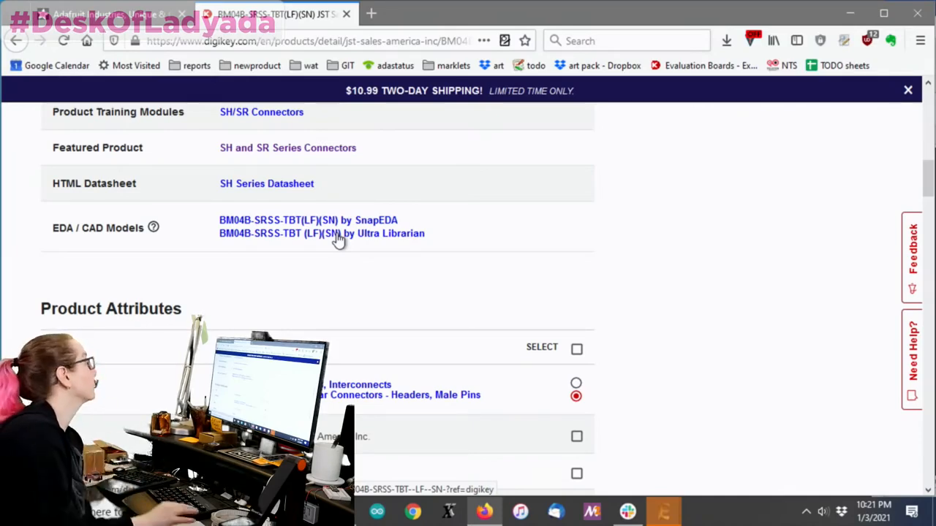
scroll(338, 240, up, 5)
mouse_move(500, 235)
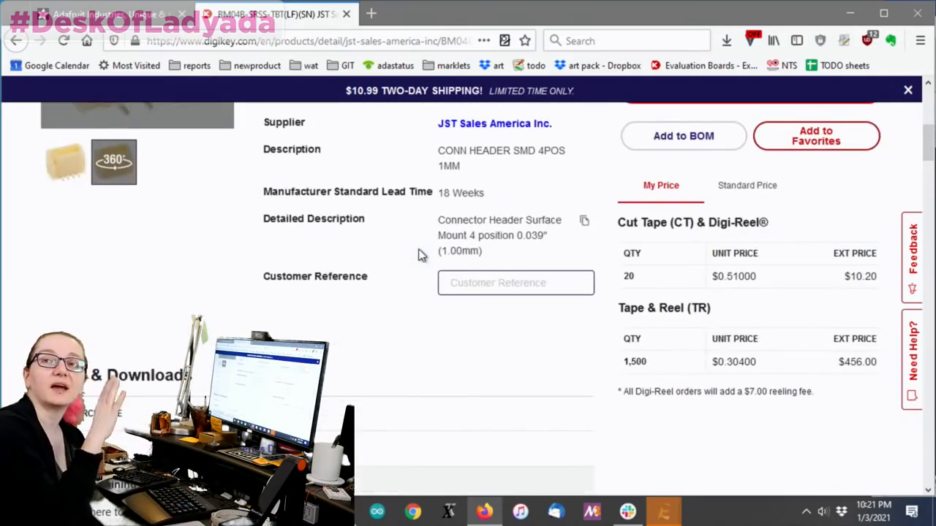
scroll(341, 256, up, 3)
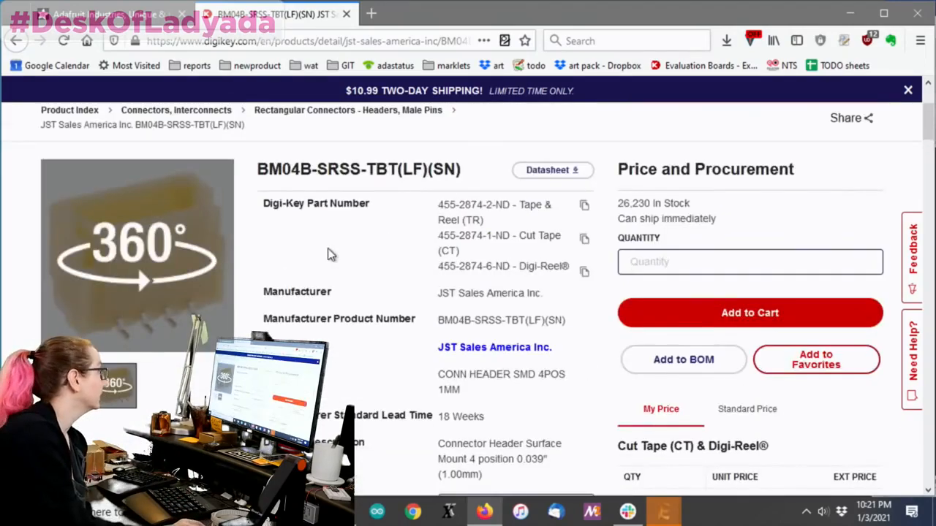
scroll(341, 256, down, 6)
Step: Navigate back through the filtered header results to the 'jst sh' search page
key(alt+Left)
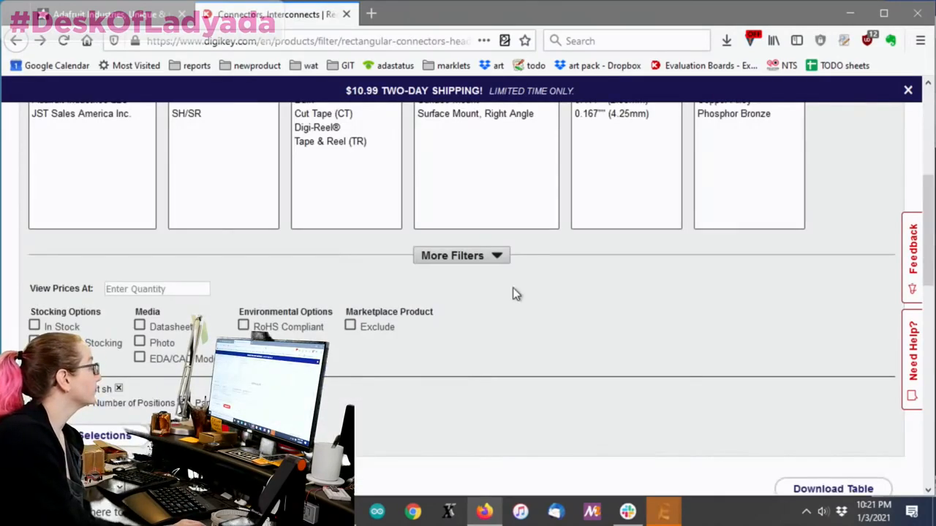
scroll(514, 292, down, 2)
scroll(522, 285, down, 2)
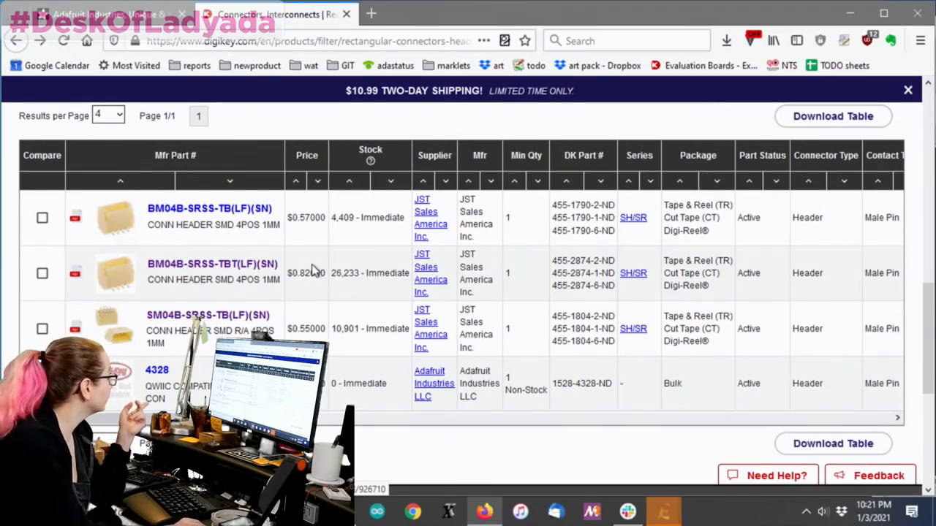
scroll(333, 291, down, 2)
scroll(333, 291, up, 5)
scroll(333, 283, up, 5)
key(alt+Left)
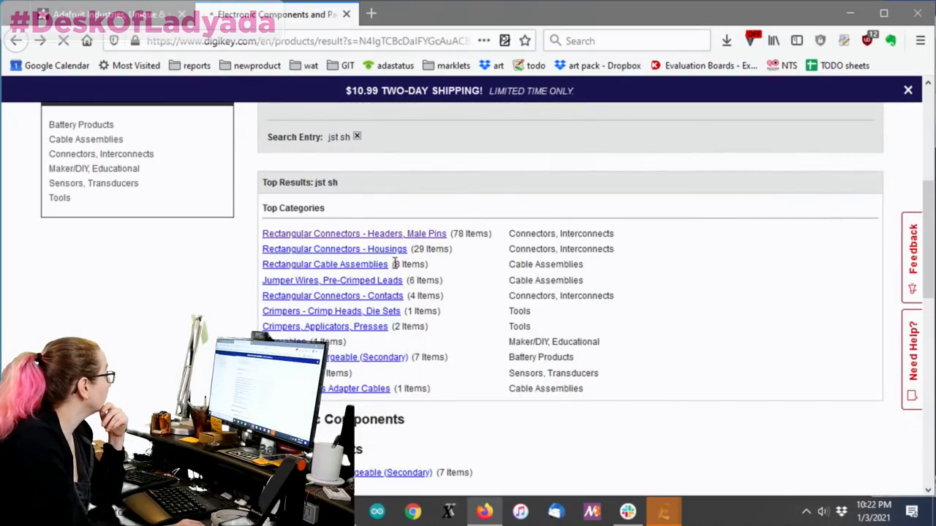
Step: Return to B4B-PH-SM4-TB(LF)(SN) and open its 04KR-D6S-P mating socket page
key(alt+Left)
scroll(636, 267, down, 15)
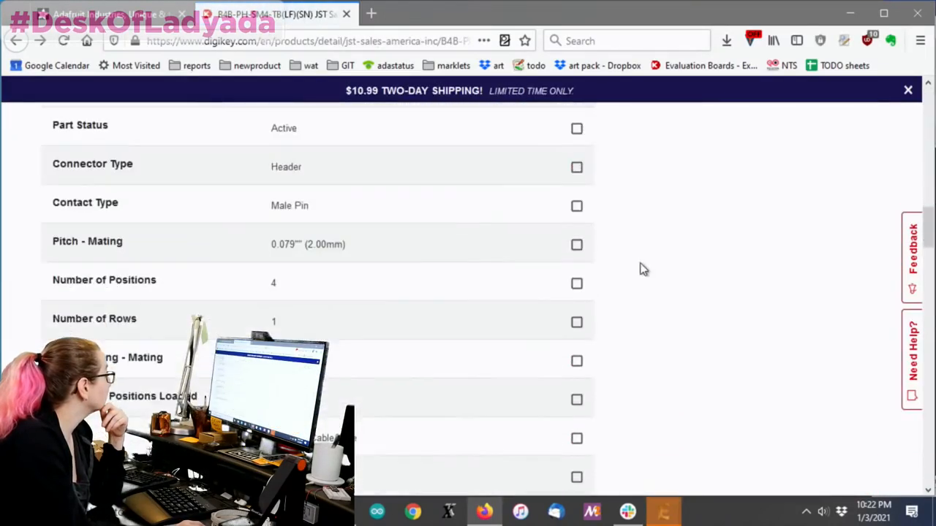
scroll(640, 269, down, 5)
scroll(660, 317, down, 6)
scroll(660, 319, down, 2)
scroll(660, 322, up, 1)
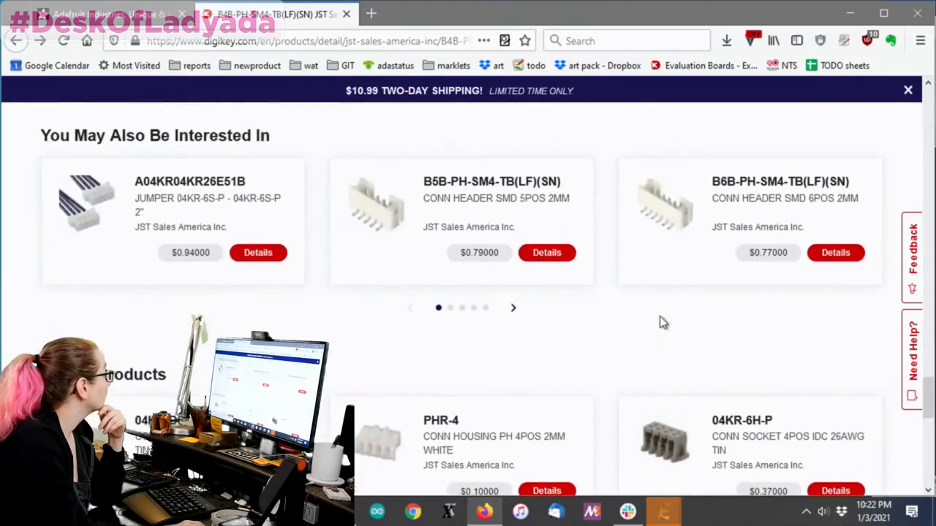
scroll(130, 284, down, 2)
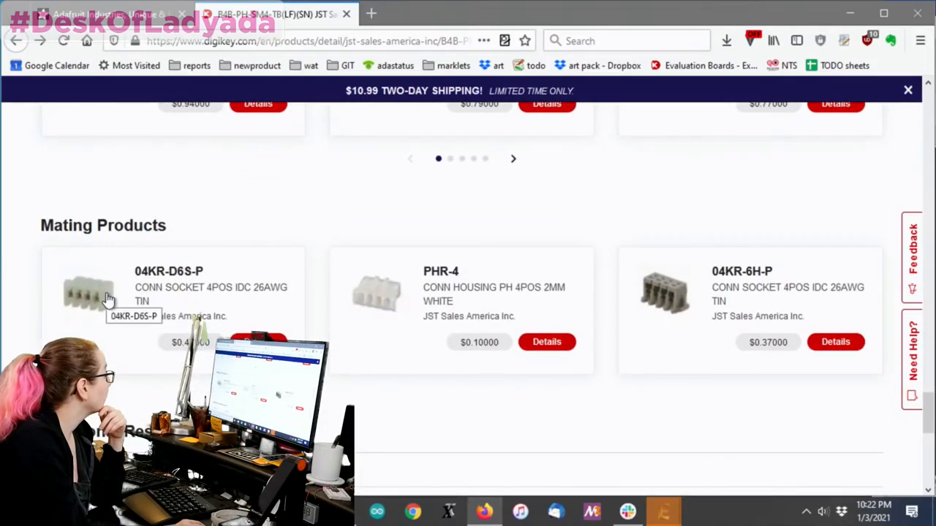
click(106, 300)
scroll(73, 314, down, 2)
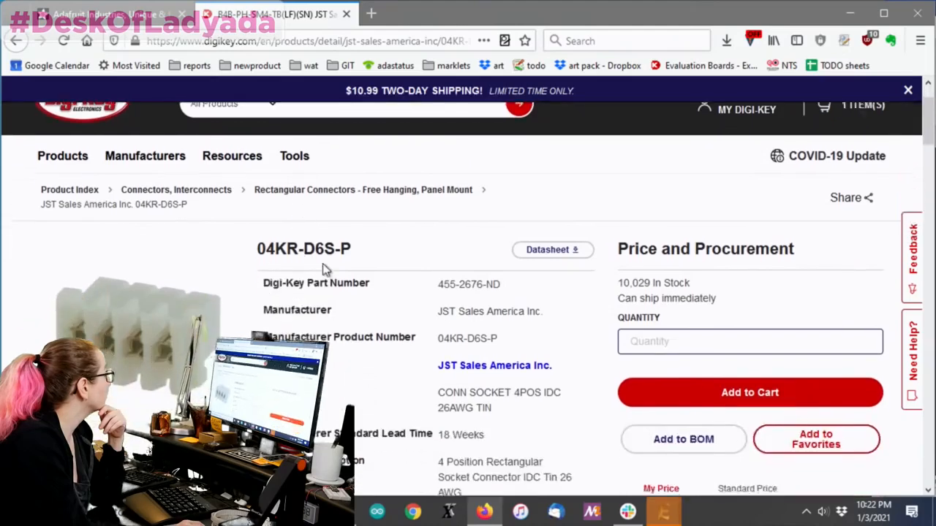
scroll(43, 333, down, 2)
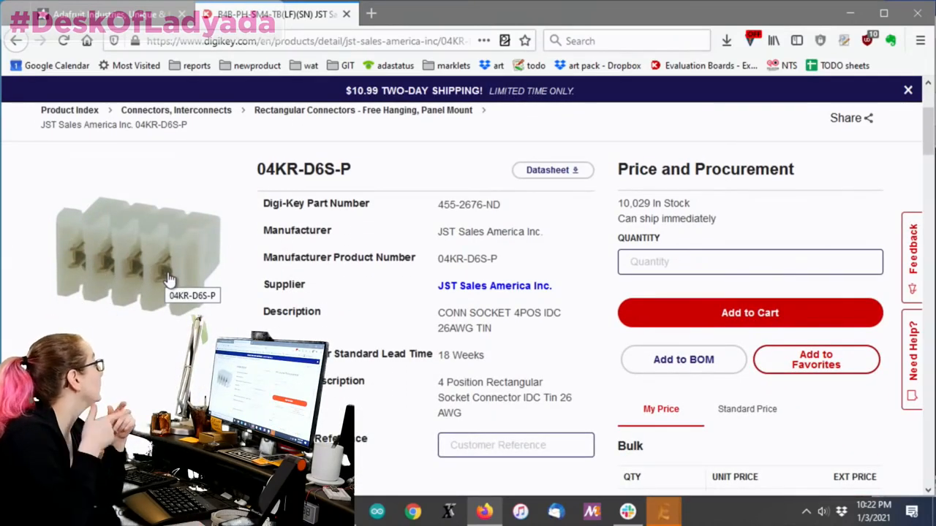
scroll(198, 286, down, 4)
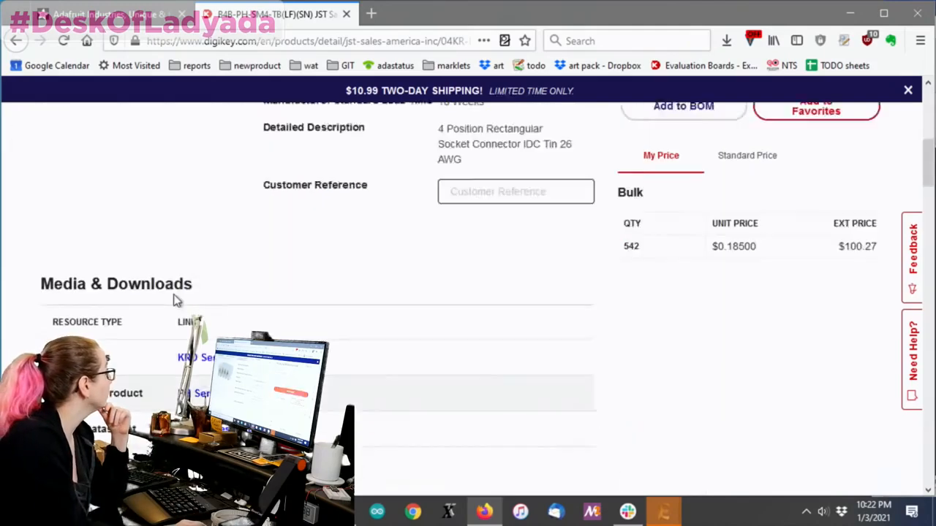
scroll(178, 296, down, 3)
scroll(214, 300, up, 3)
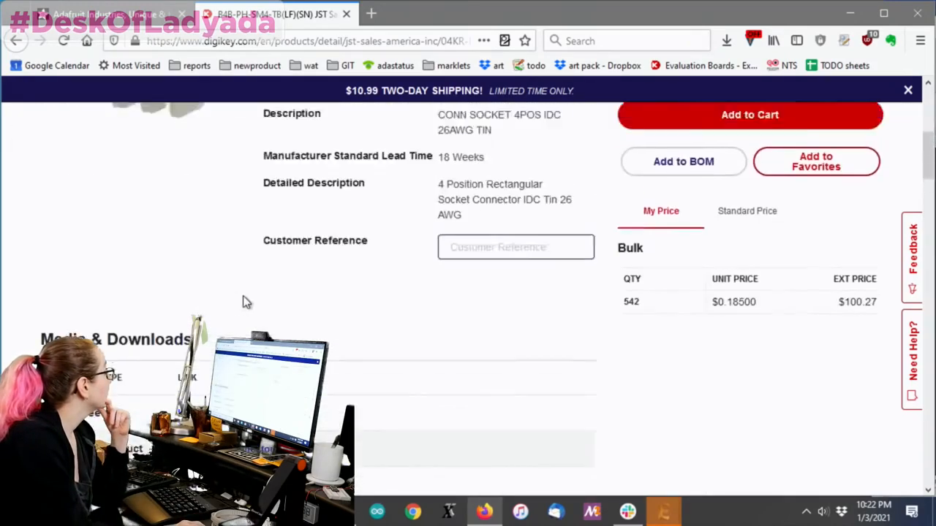
scroll(244, 303, up, 4)
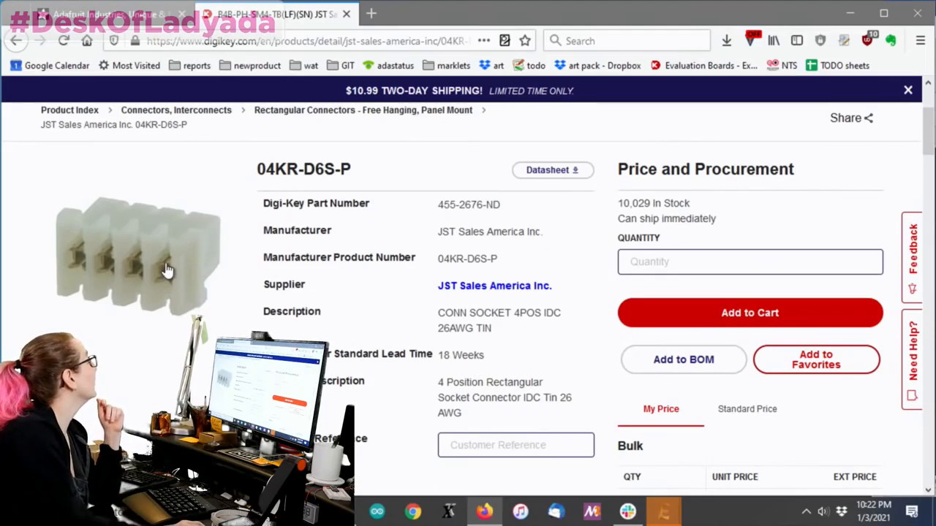
scroll(241, 270, down, 5)
scroll(292, 253, up, 2)
scroll(292, 253, up, 3)
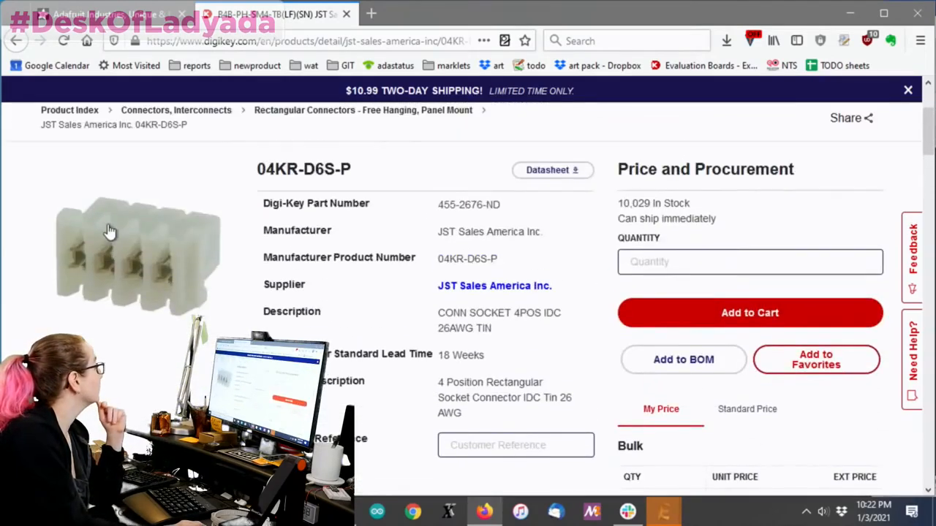
Step: Enlarge and then close the 04KR-D6S-P product photo
click(125, 241)
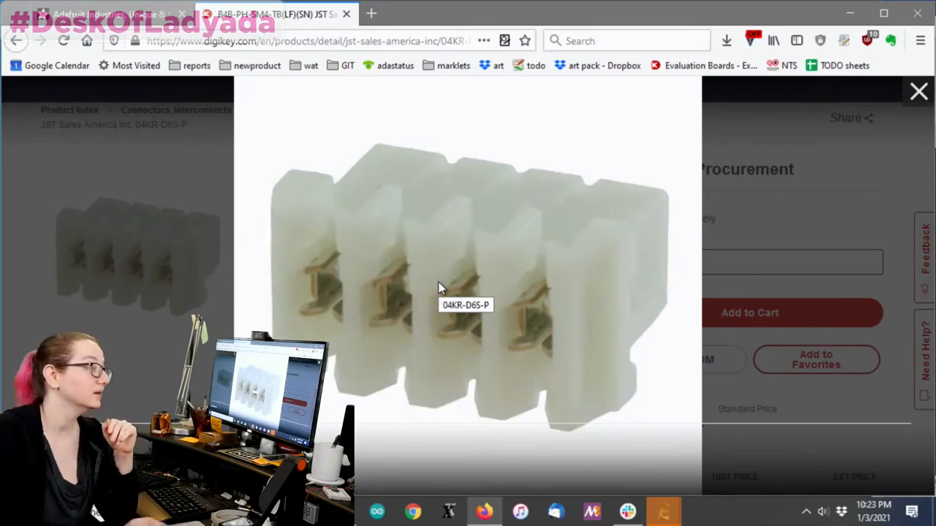
click(832, 220)
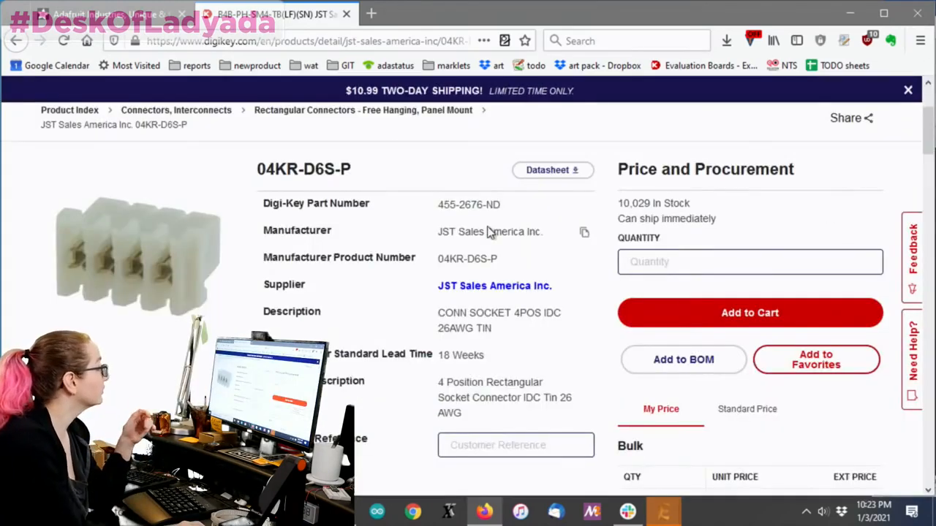
scroll(487, 230, down, 5)
scroll(487, 234, down, 5)
scroll(490, 244, down, 5)
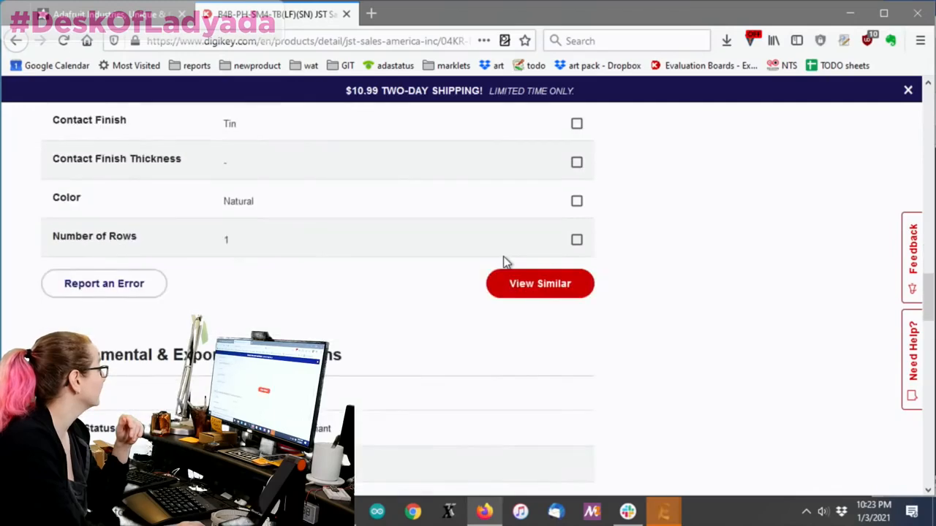
scroll(485, 236, up, 4)
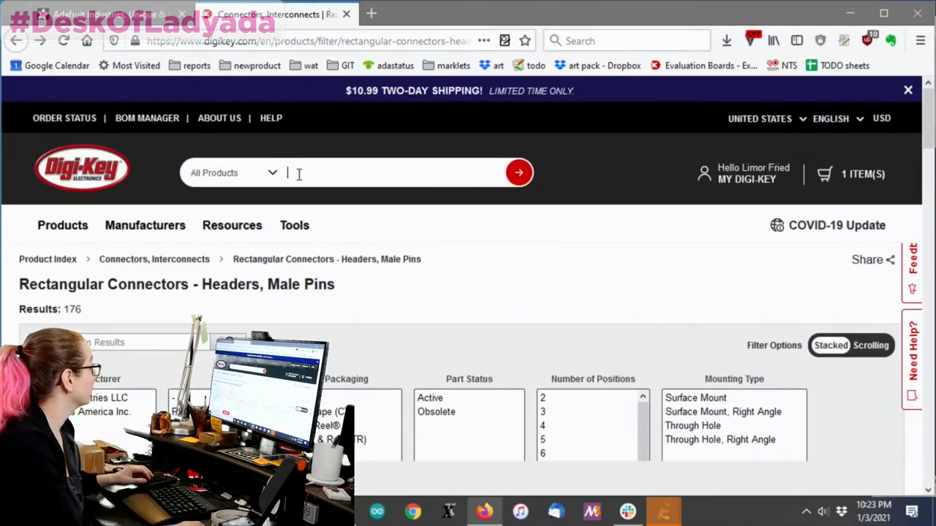
text(jst sh 4)
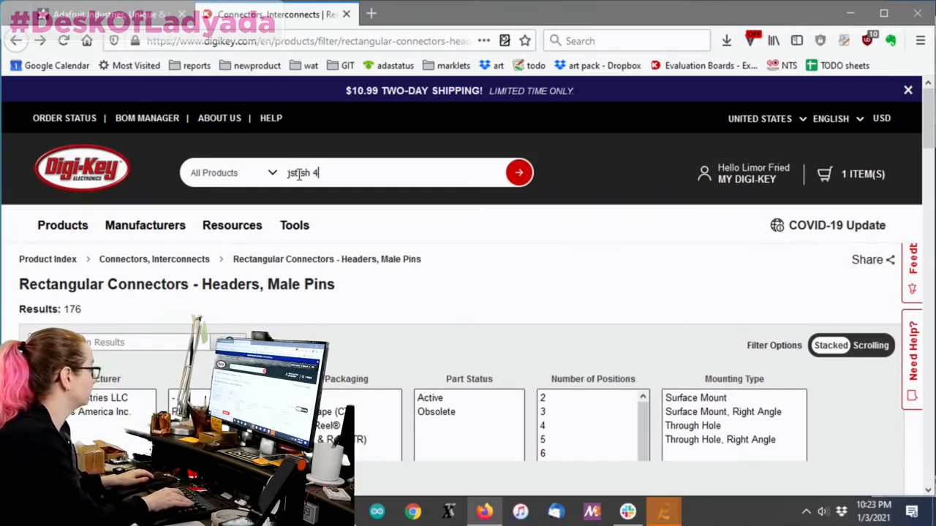
Step: Run the 'jst sh 4' search and enter the Headers, Male Pins results
key(Return)
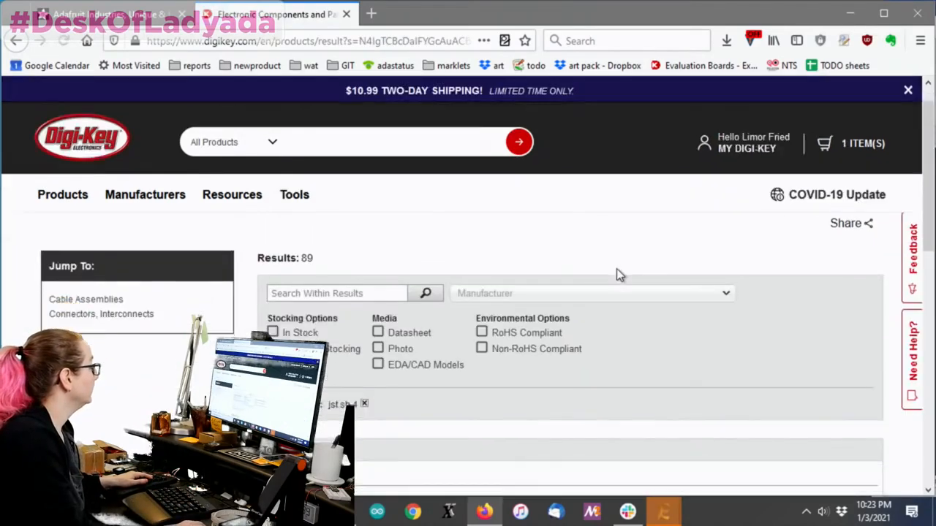
scroll(617, 268, down, 3)
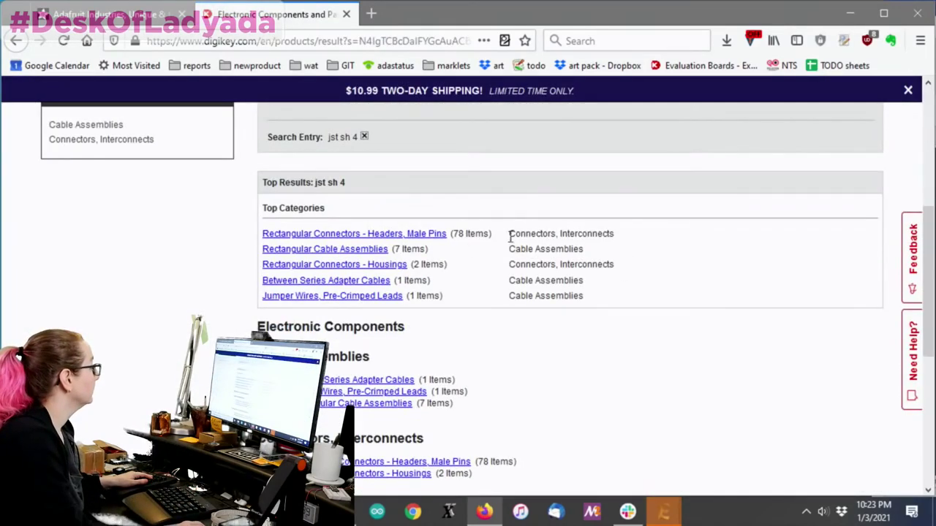
click(424, 234)
scroll(424, 240, down, 5)
scroll(424, 240, down, 3)
scroll(424, 239, down, 3)
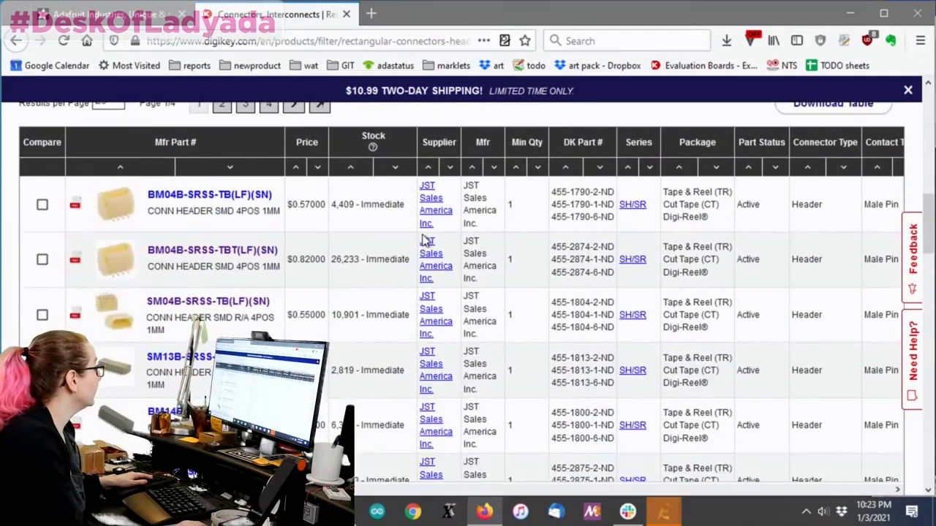
Step: Open the SM04B-SRSS-TB(LF)(SN) page and view its dimension drawing and 360° view
mouse_move(107, 314)
click(115, 319)
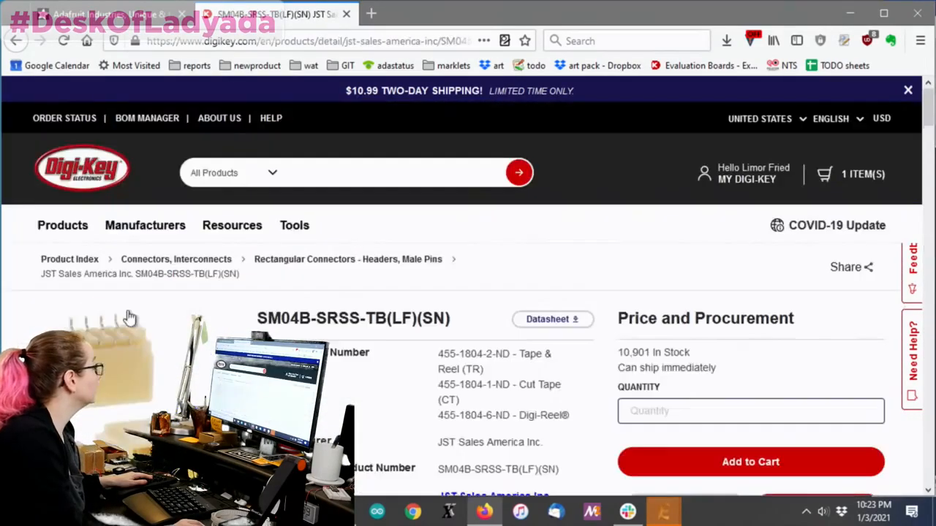
scroll(562, 278, down, 2)
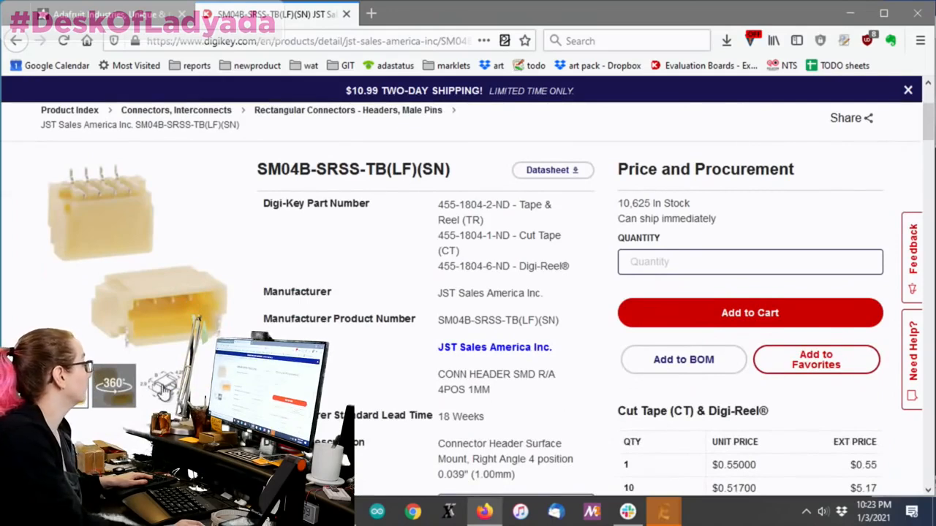
click(164, 389)
click(115, 389)
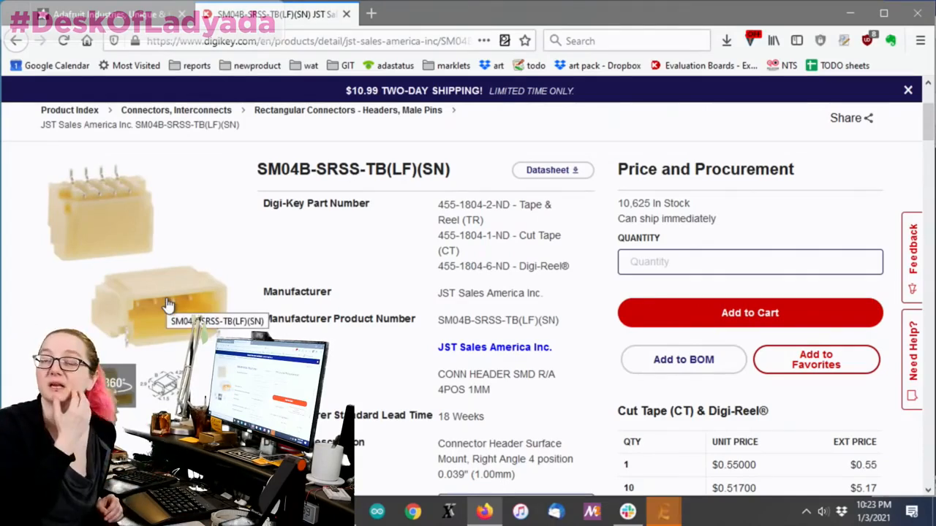
scroll(491, 372, down, 2)
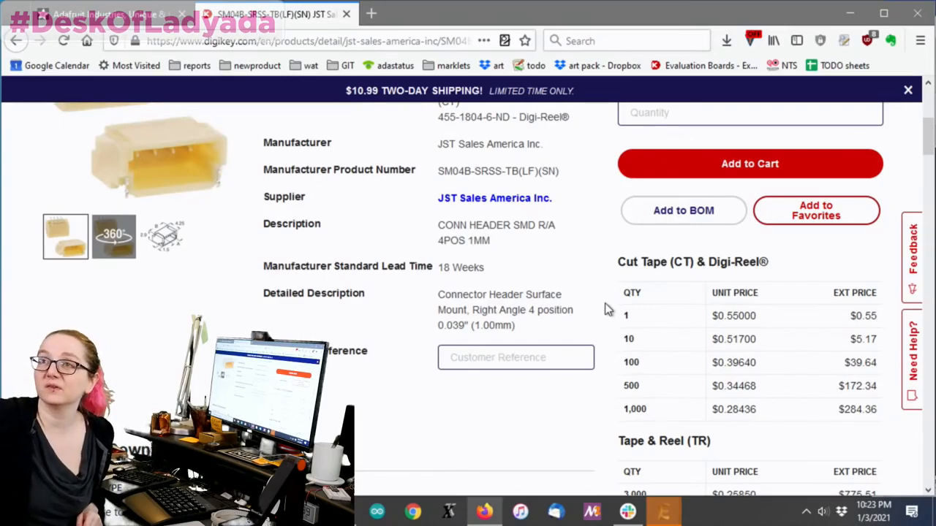
scroll(585, 322, up, 3)
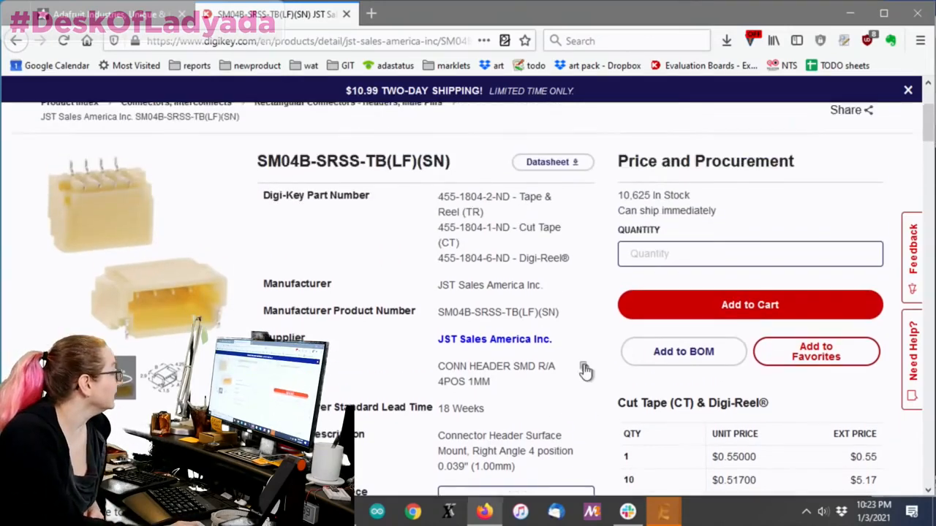